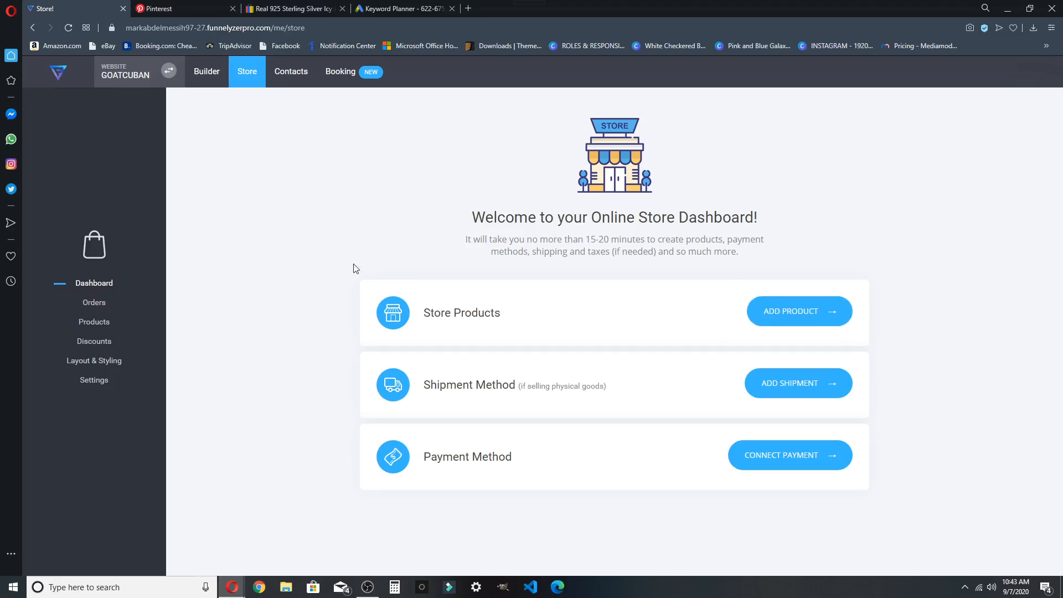
Step: Look through the store's product list and open the Tennis Bracelet product for editing
left_click(819, 318)
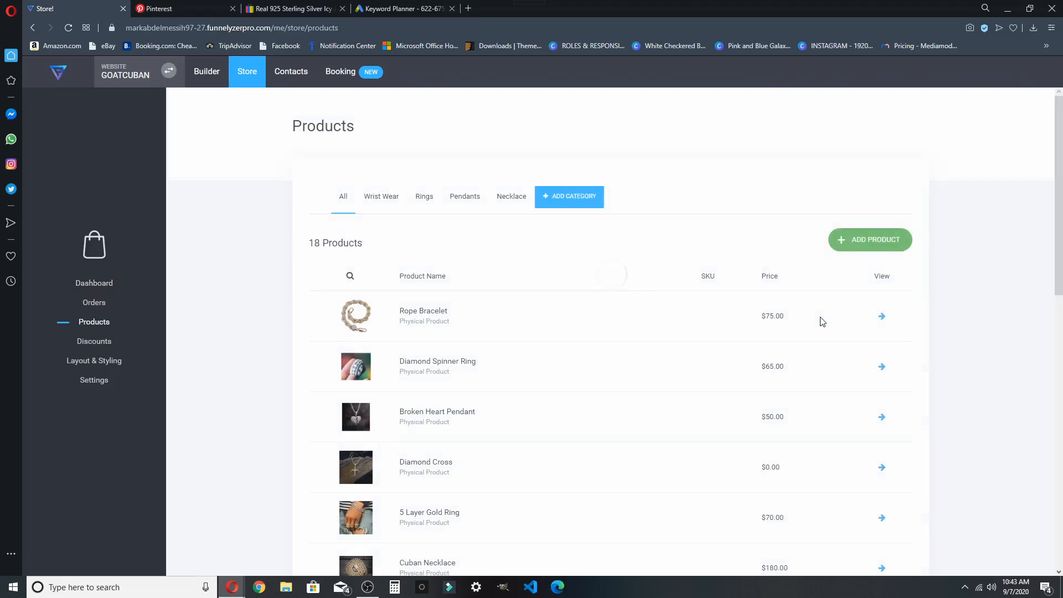
scroll(421, 307, "down", 5)
scroll(423, 236, "down", 6)
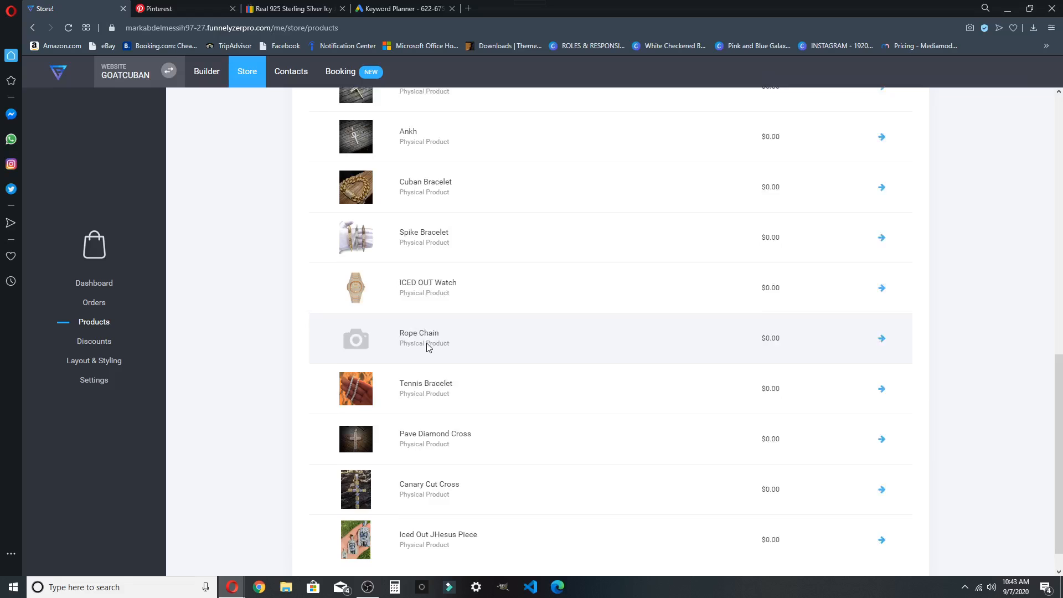
scroll(367, 403, "up", 11)
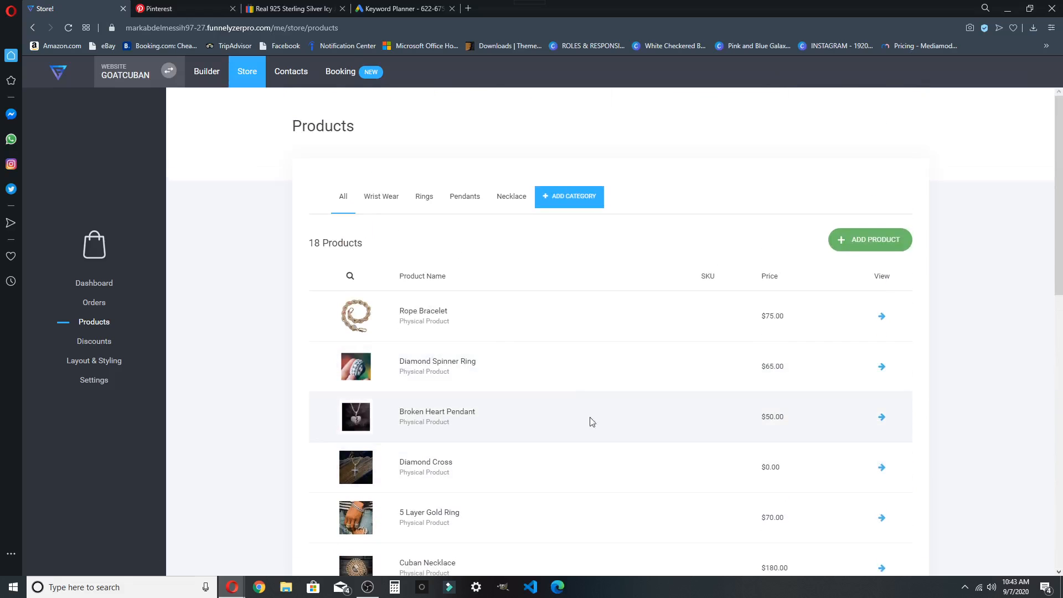
scroll(493, 398, "down", 10)
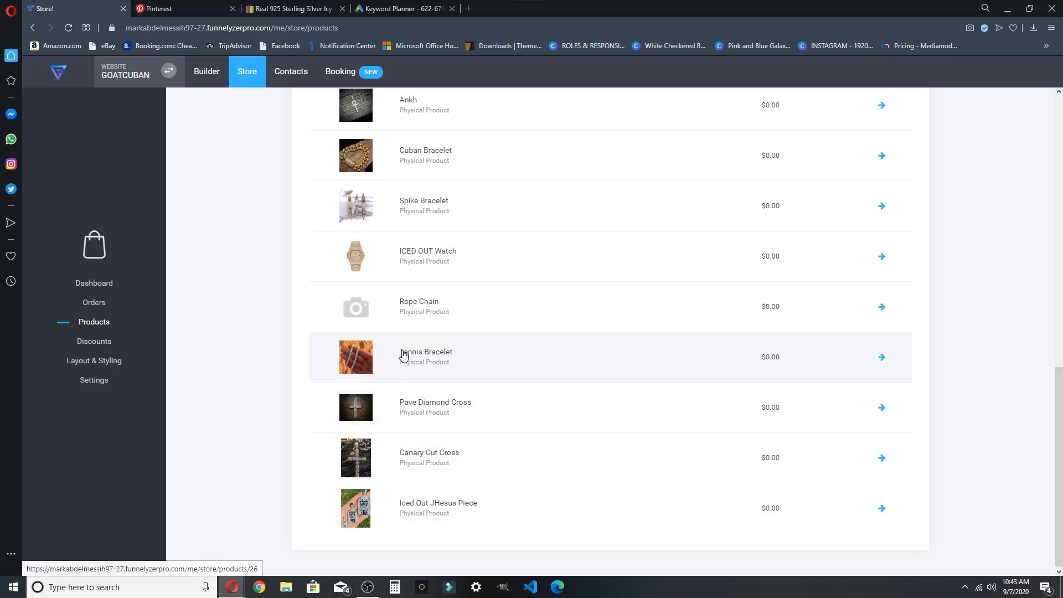
left_click(431, 360)
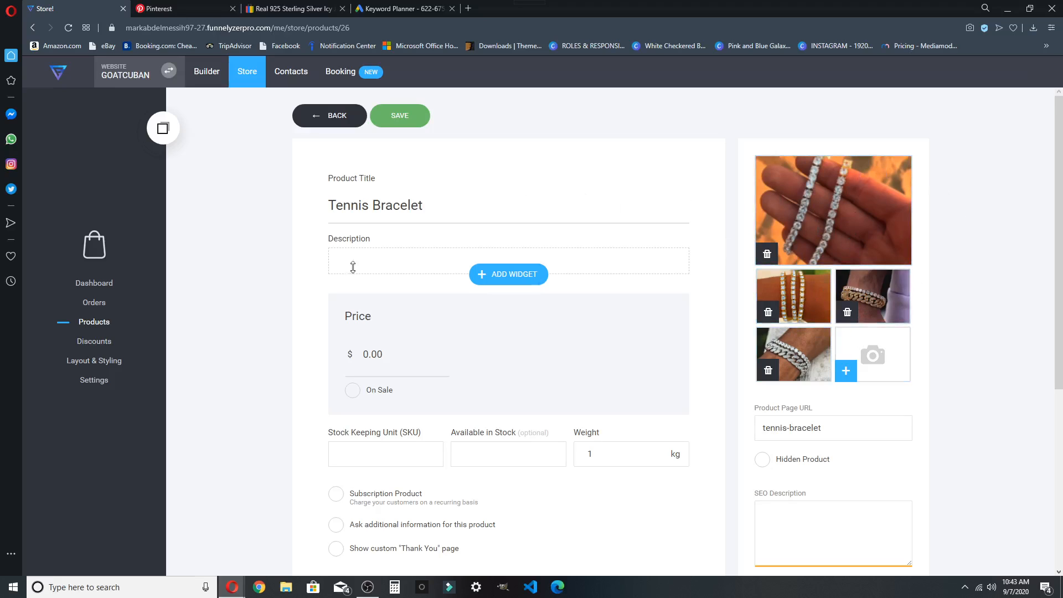
Step: Preview the website, view the Tennis Bracelet page under Wrist Wear with its photo enlarged, and close the preview
left_click(207, 73)
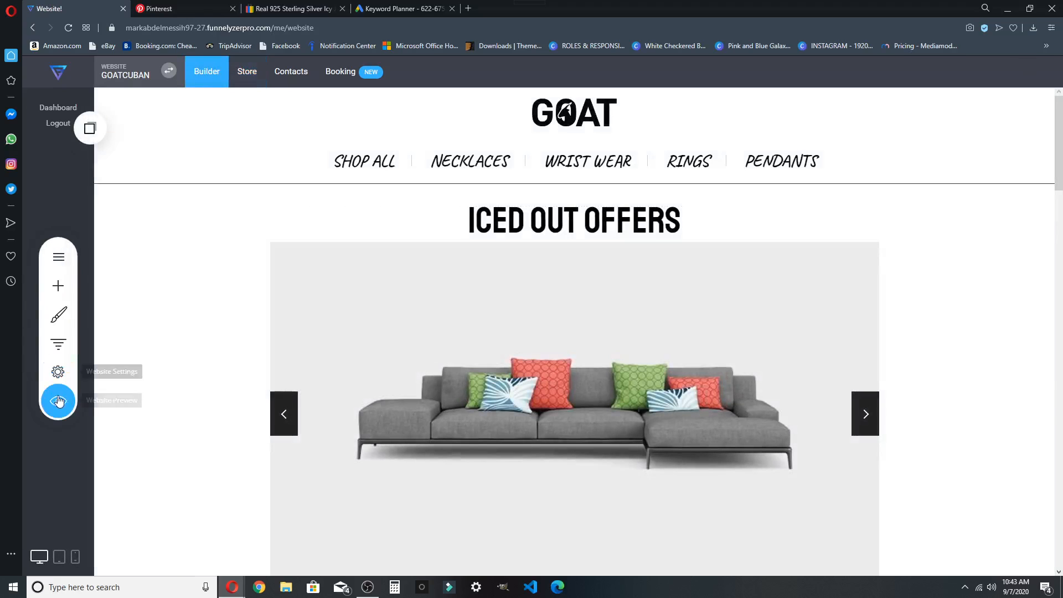
left_click(58, 401)
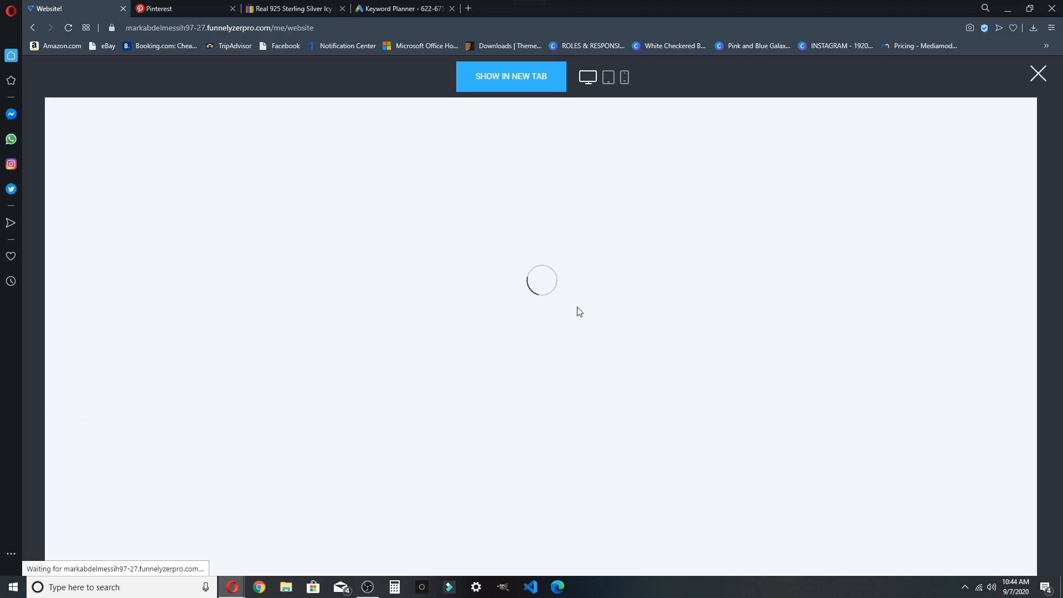
scroll(476, 308, "down", 3)
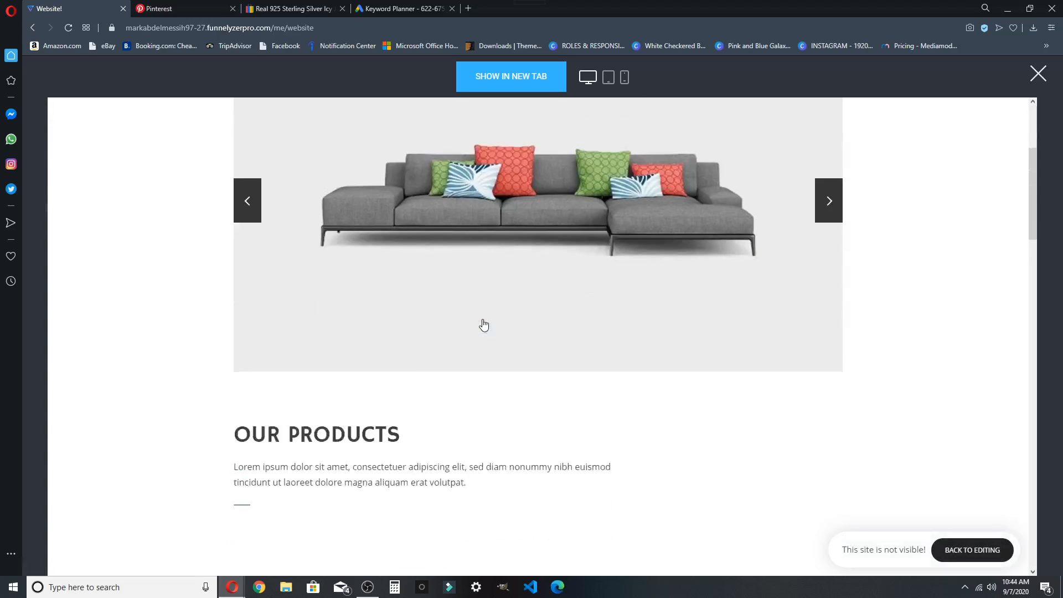
scroll(479, 320, "up", 3)
left_click(562, 173)
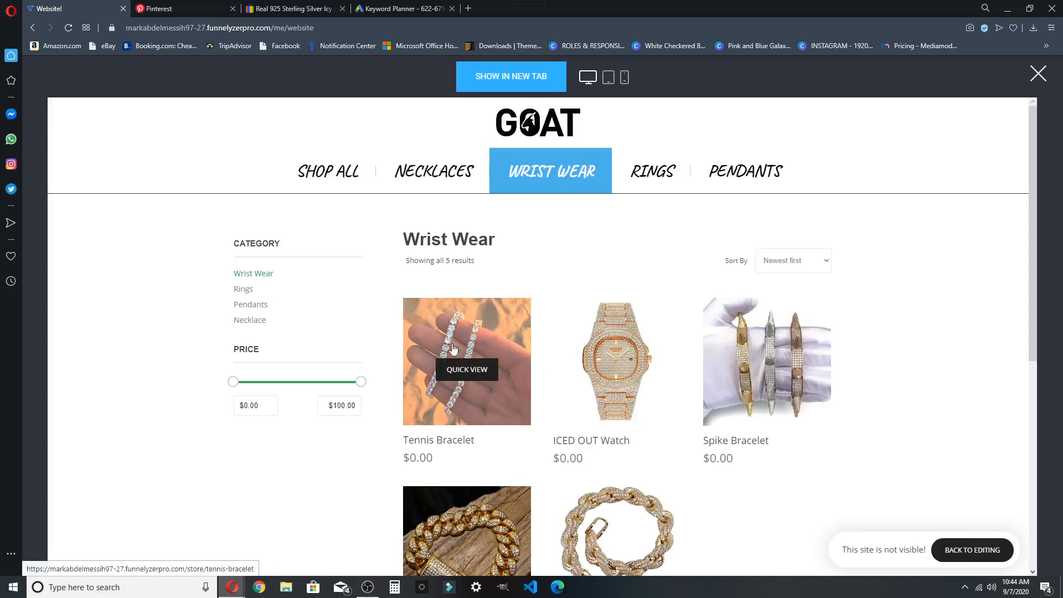
left_click(489, 331)
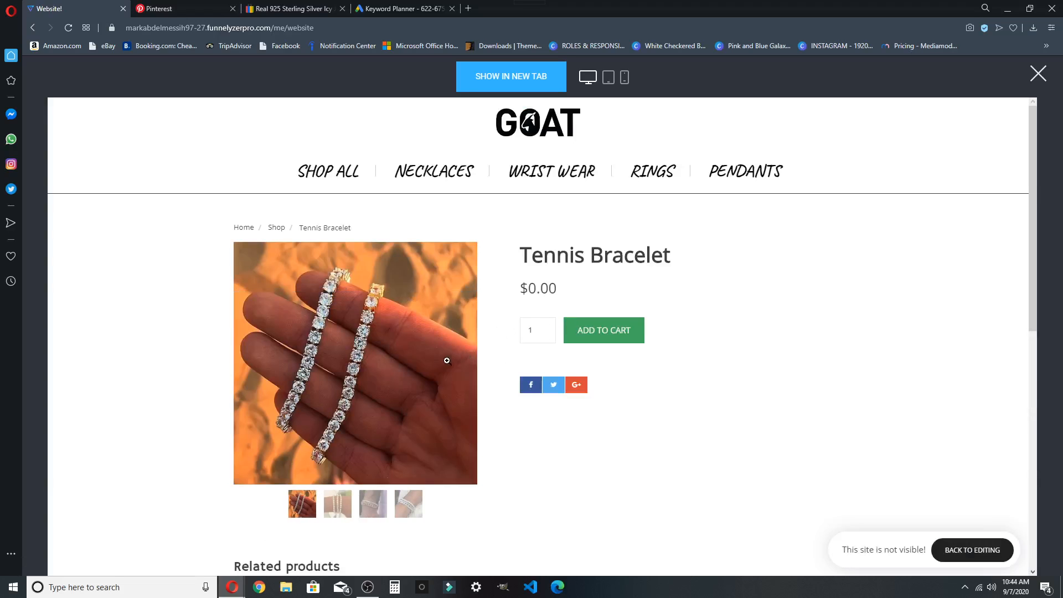
left_click(435, 364)
left_click(684, 303)
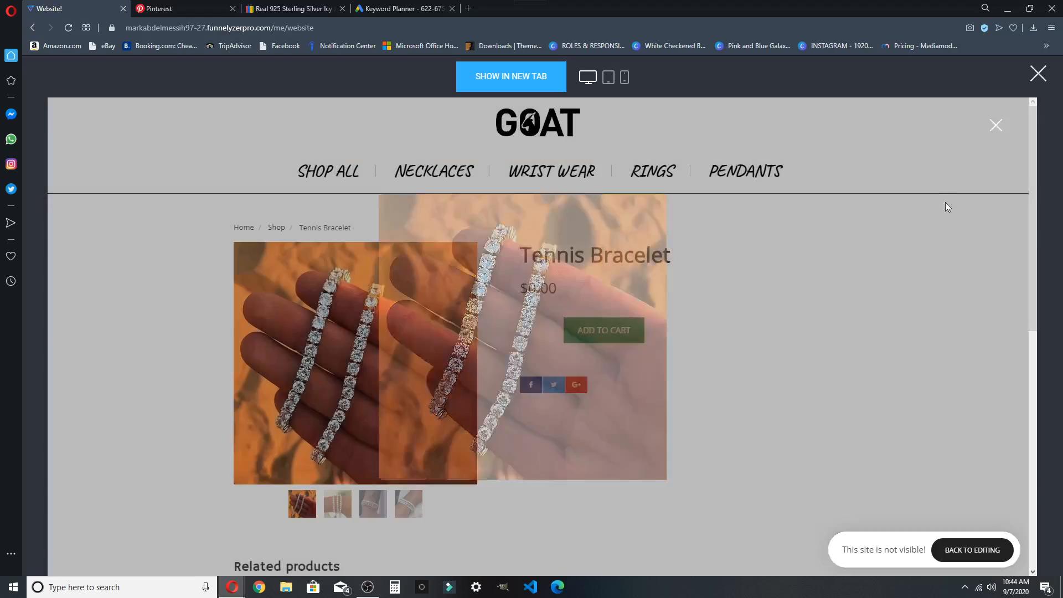
left_click(1037, 73)
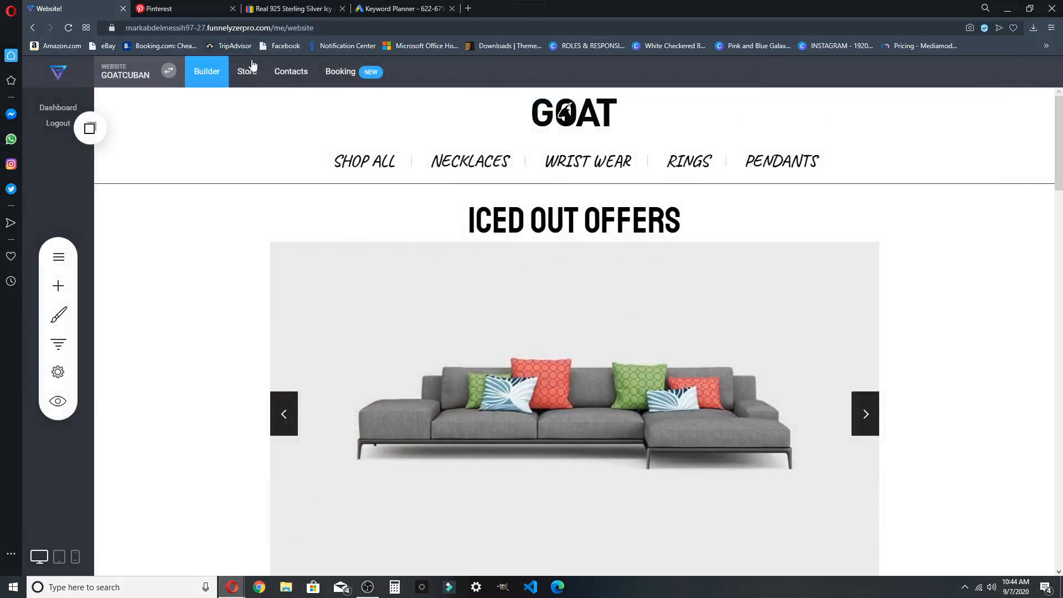
Step: Return to the store's product list and reopen the Tennis Bracelet product for editing
left_click(245, 71)
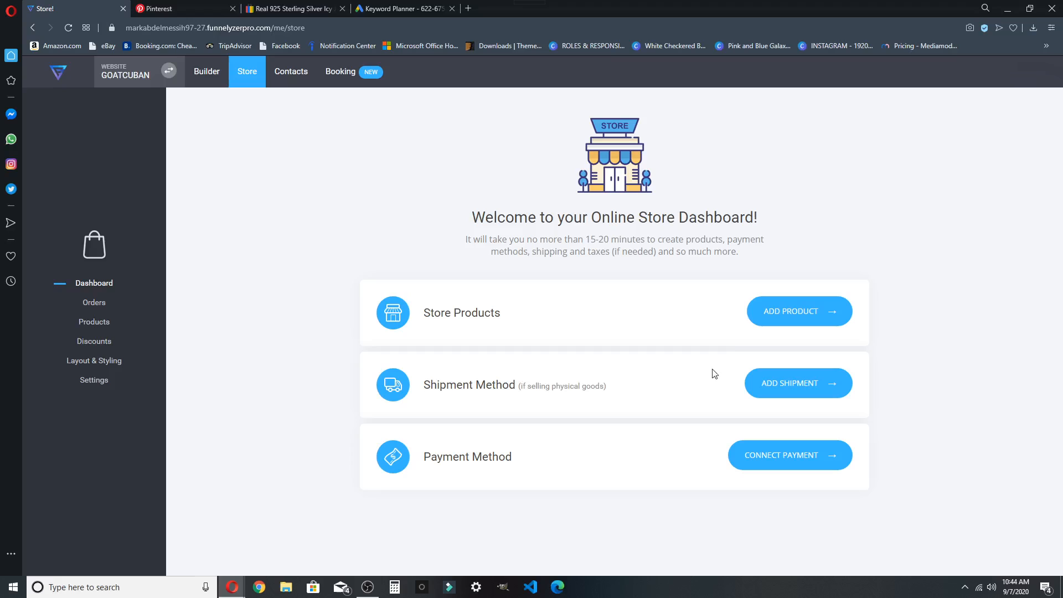
left_click(831, 305)
scroll(587, 309, "down", 8)
scroll(587, 309, "down", 5)
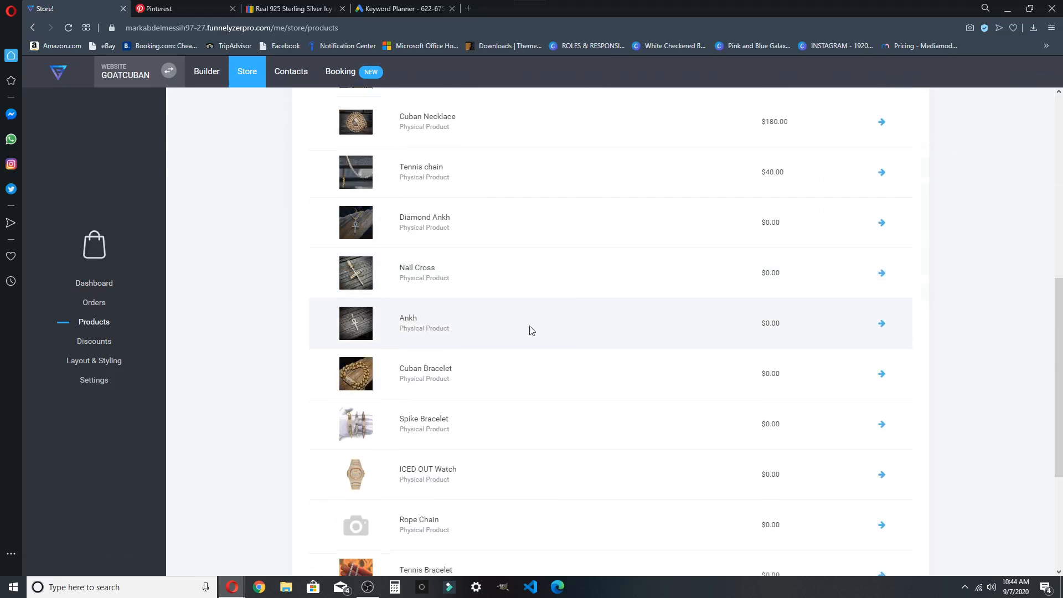
left_click(879, 356)
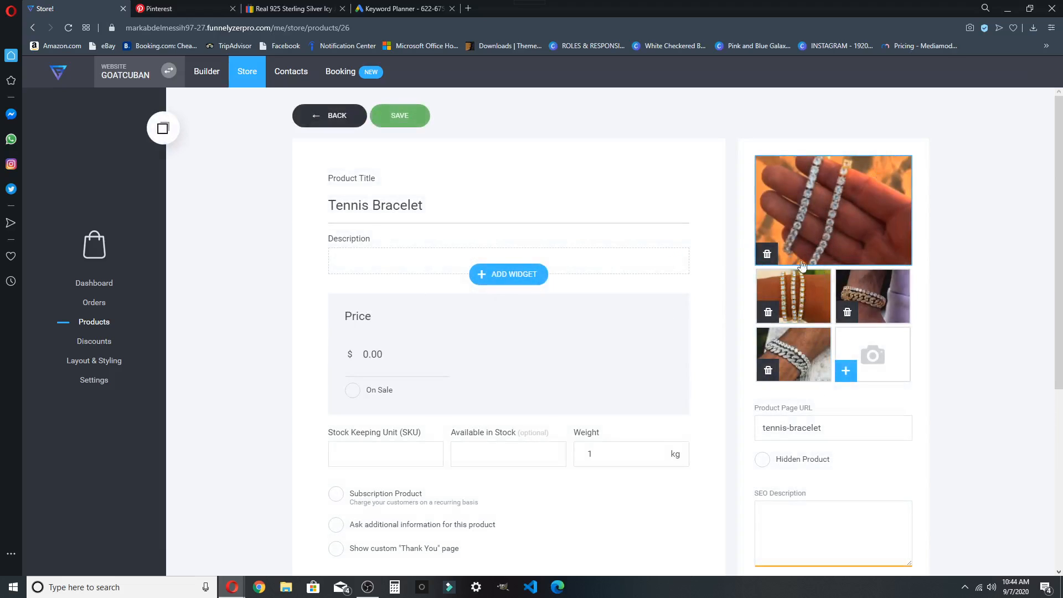
Step: Examine the Tennis Bracelet's page URL, variations and subscription billing options, without applying a subscription
scroll(853, 320, "down", 2)
left_click_drag(852, 317, 763, 312)
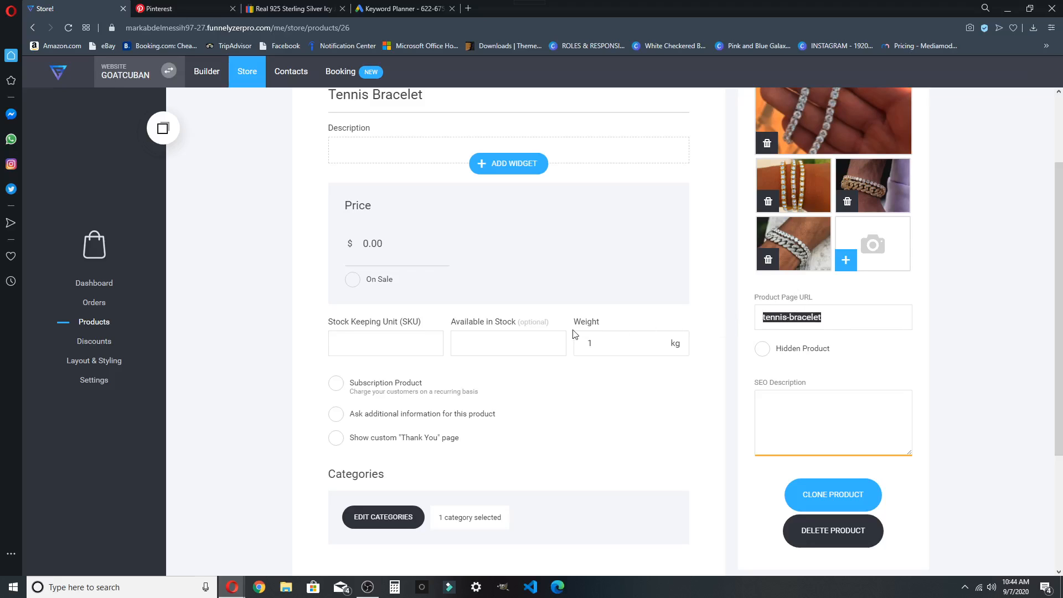
scroll(575, 334, "down", 2)
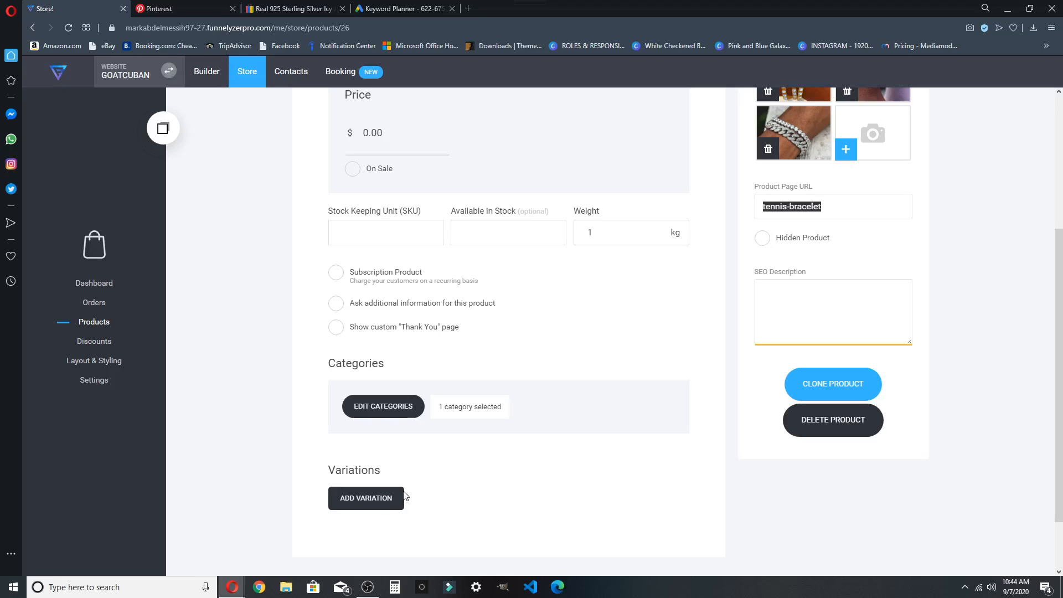
scroll(394, 423, "up", 3)
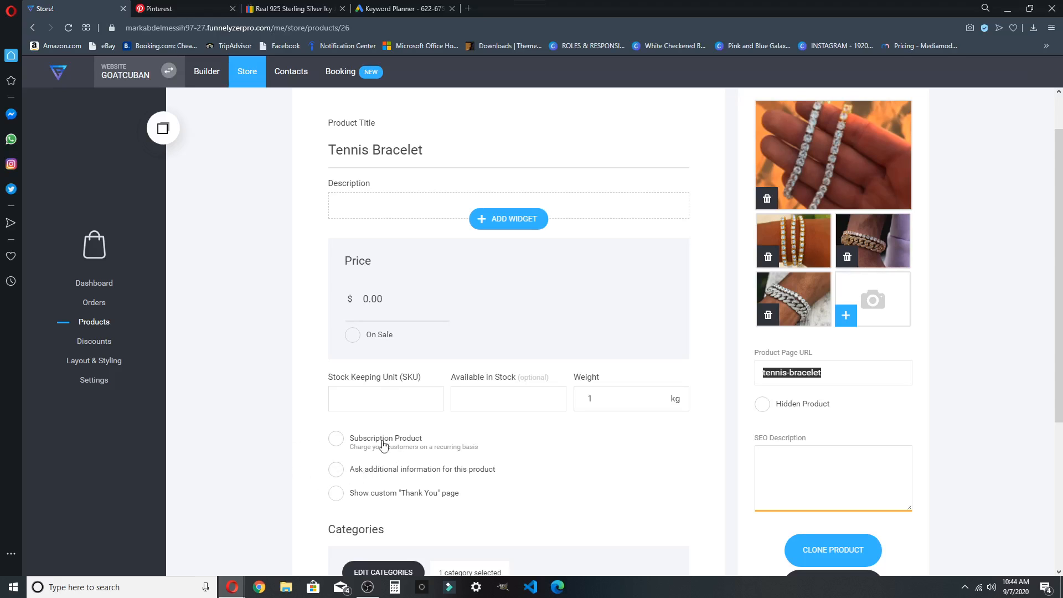
left_click(355, 449)
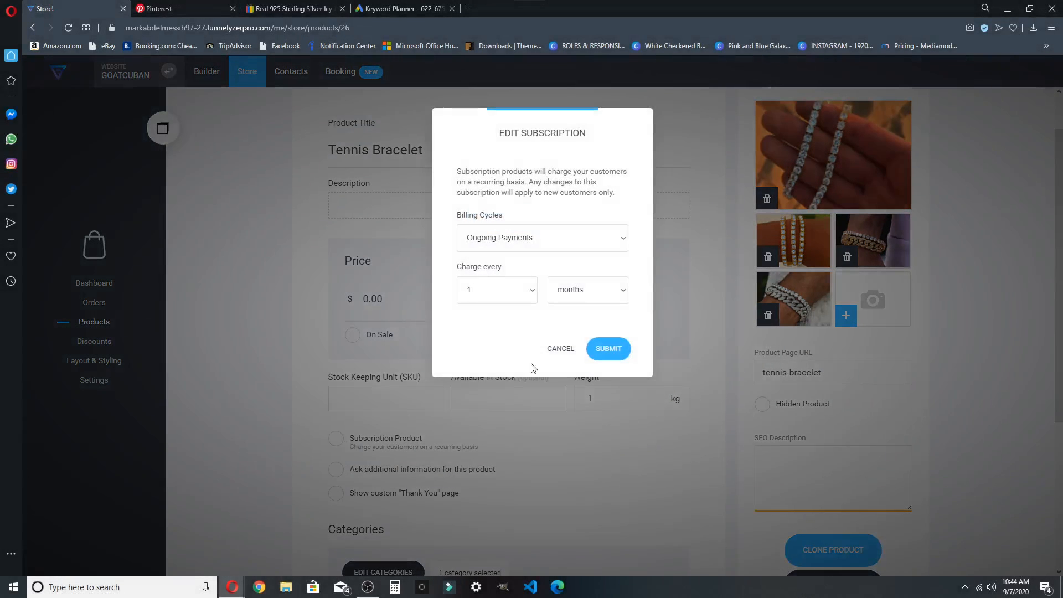
left_click(557, 347)
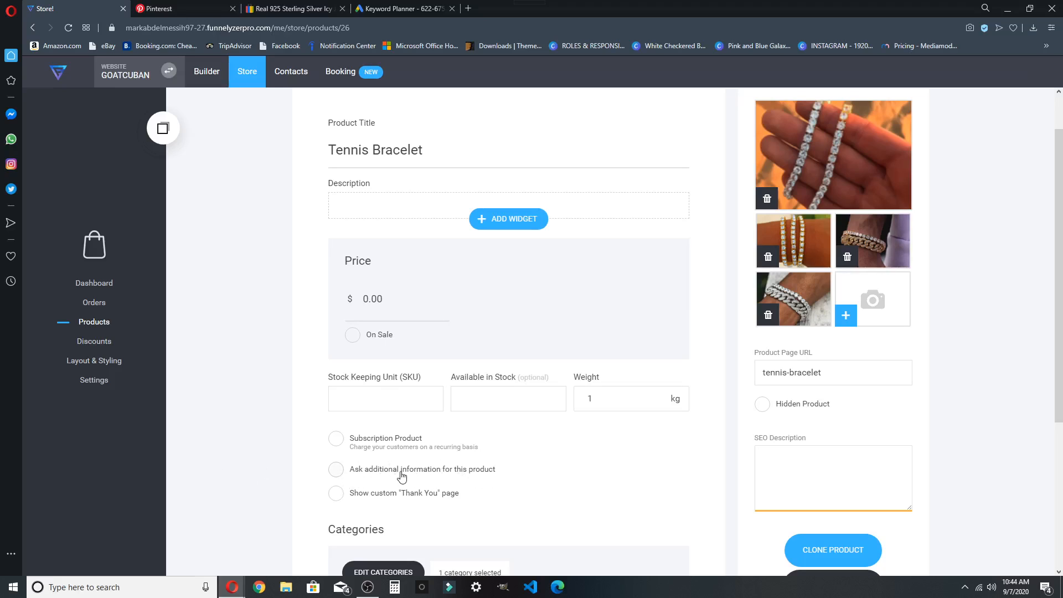
Step: Examine the Tennis Bracelet's SKU field and try the On Sale pricing option, switching it off again
scroll(401, 476, "up", 1)
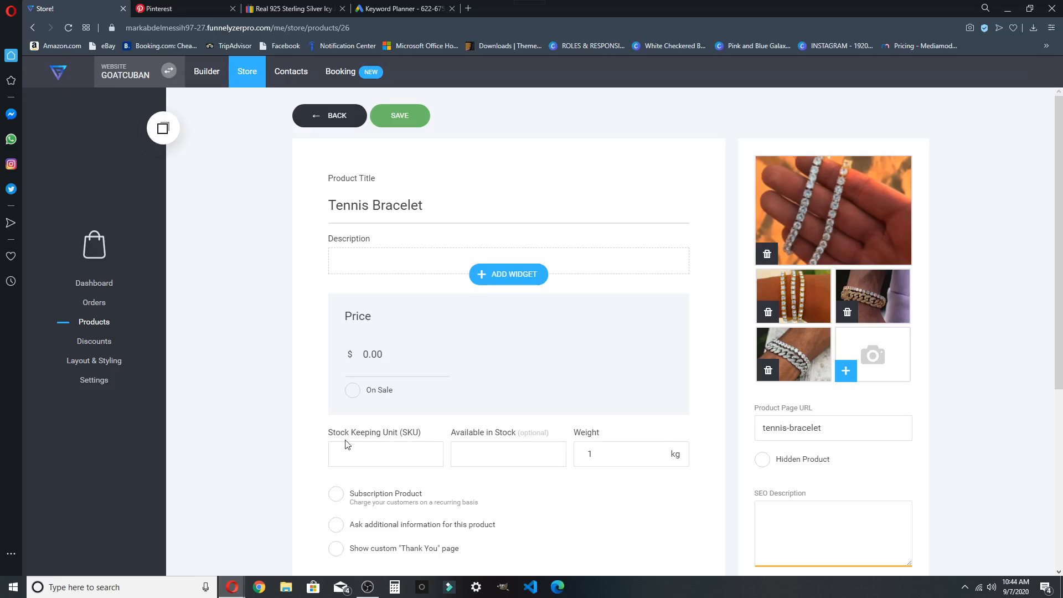
left_click_drag(331, 433, 419, 433)
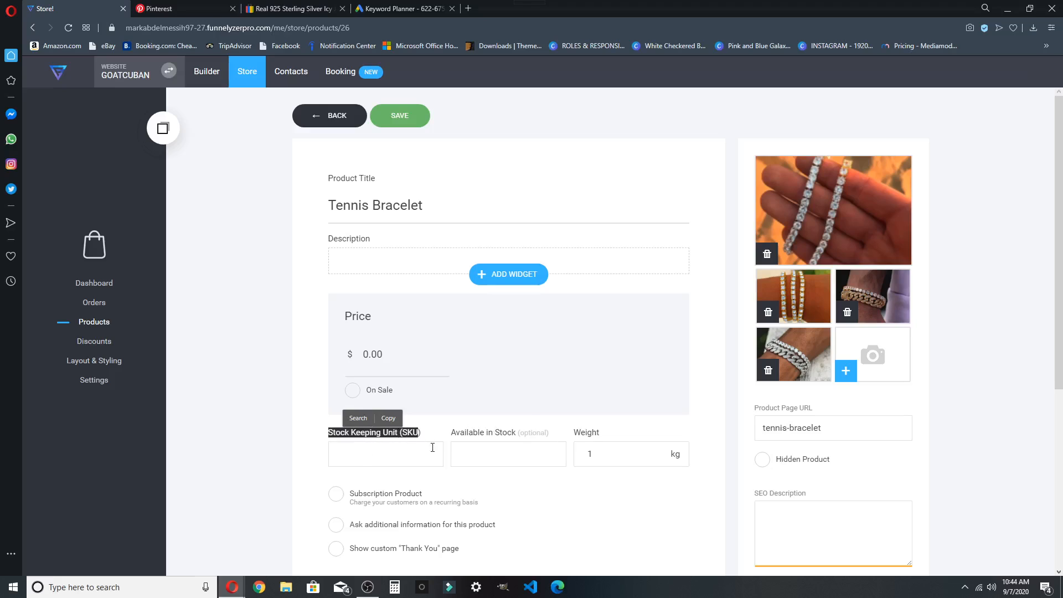
left_click(376, 456)
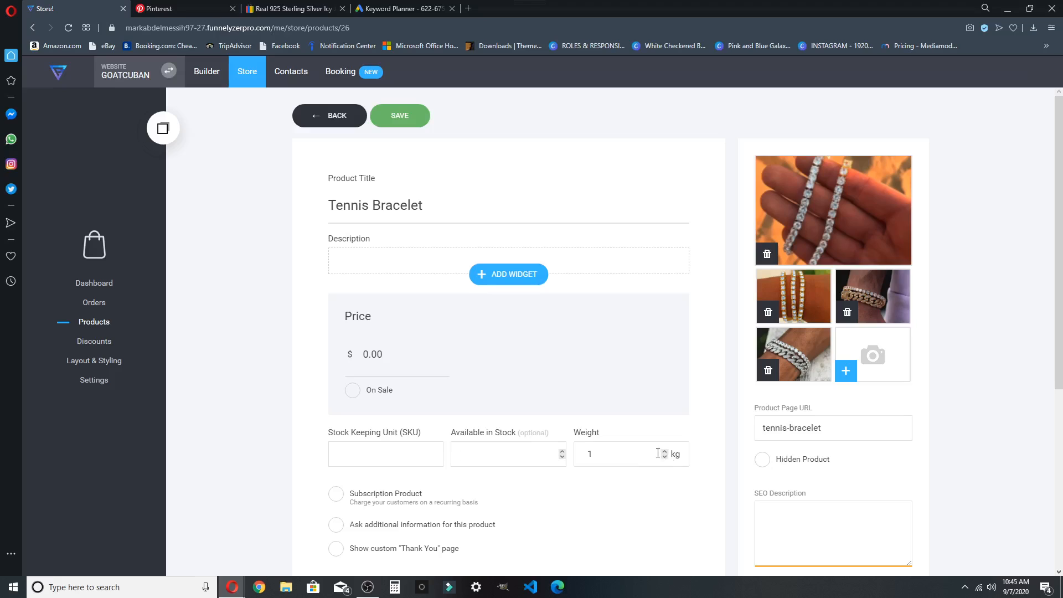
left_click(352, 391)
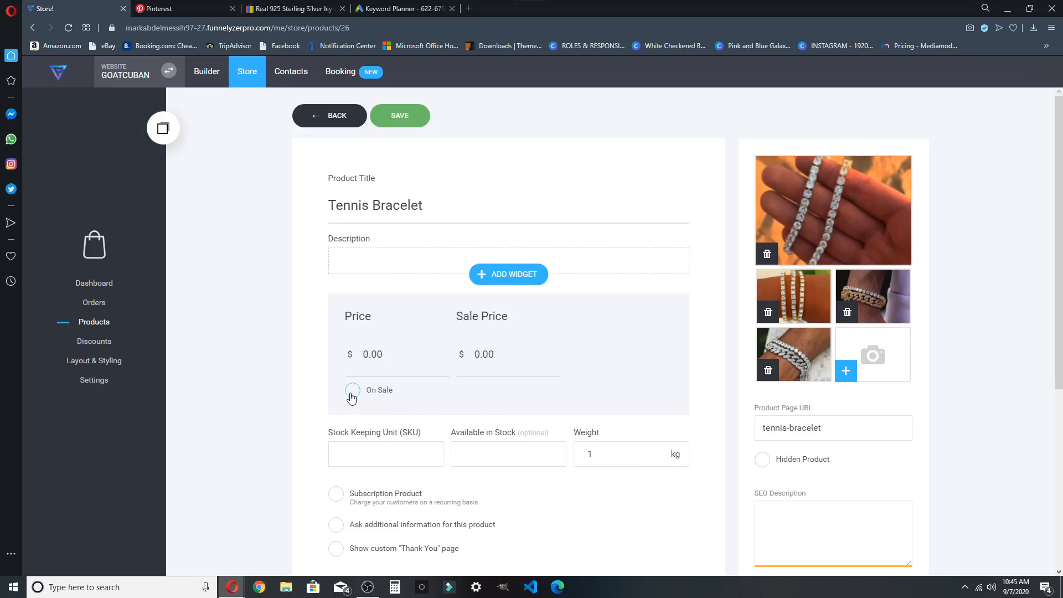
left_click(352, 390)
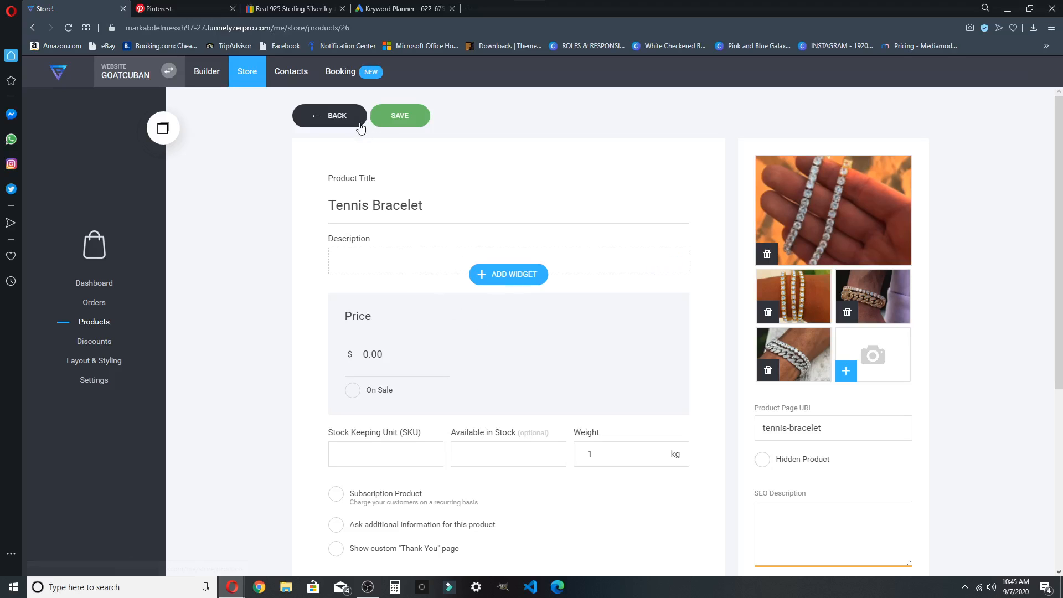
Step: Return to the product list, look through it and view the product types offered for a new product
left_click(343, 115)
left_click(504, 303)
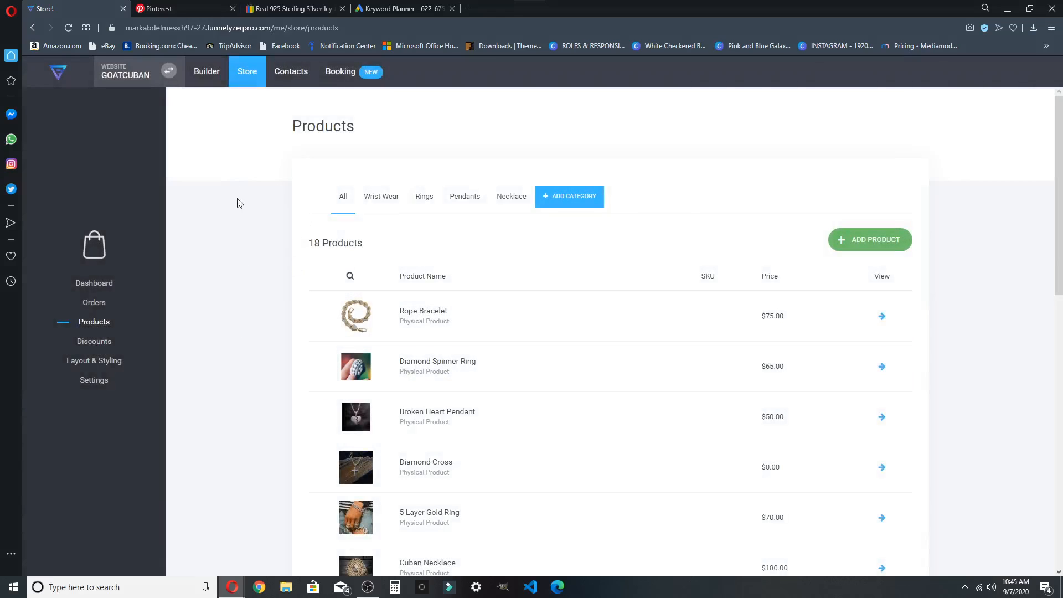
scroll(199, 221, "down", 12)
scroll(427, 206, "up", 12)
left_click(858, 244)
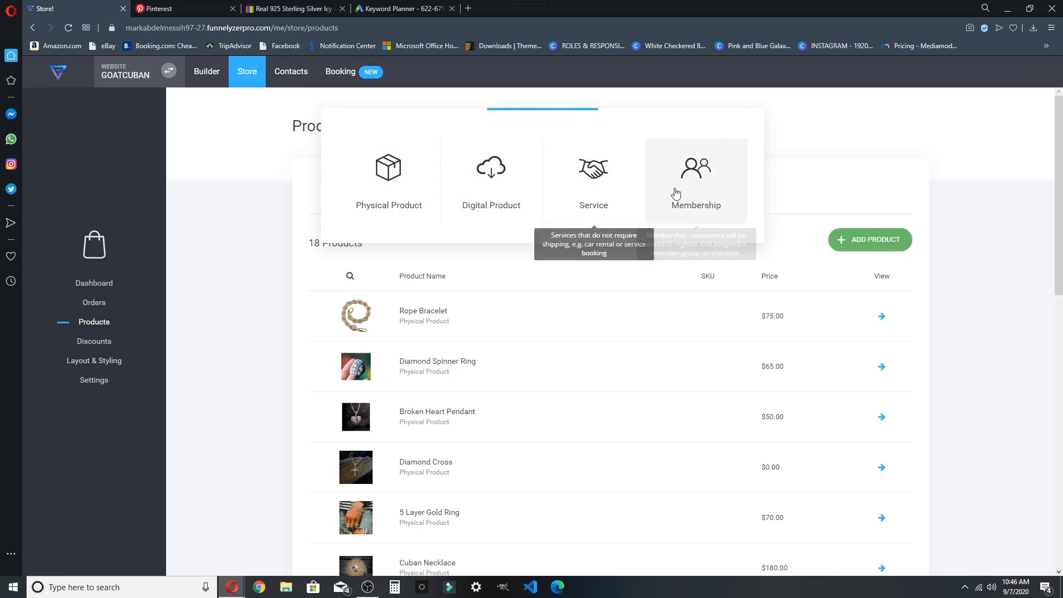
scroll(354, 277, "down", 7)
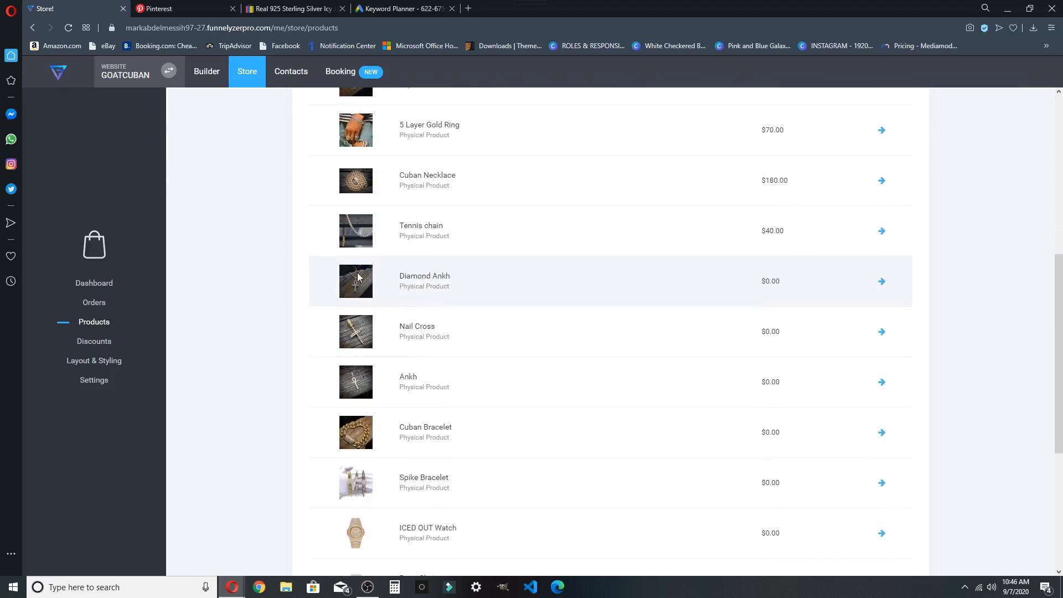
scroll(477, 444, "down", 5)
scroll(438, 365, "up", 9)
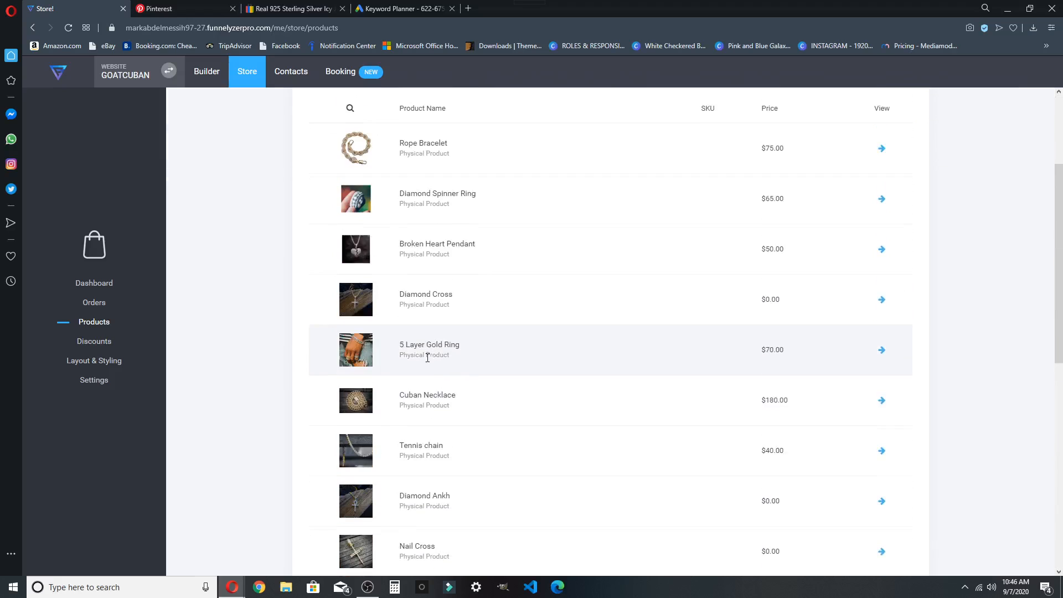
scroll(428, 357, "up", 3)
Step: Add a Store widget to the website's home page, directly above the Our Products heading
left_click(208, 72)
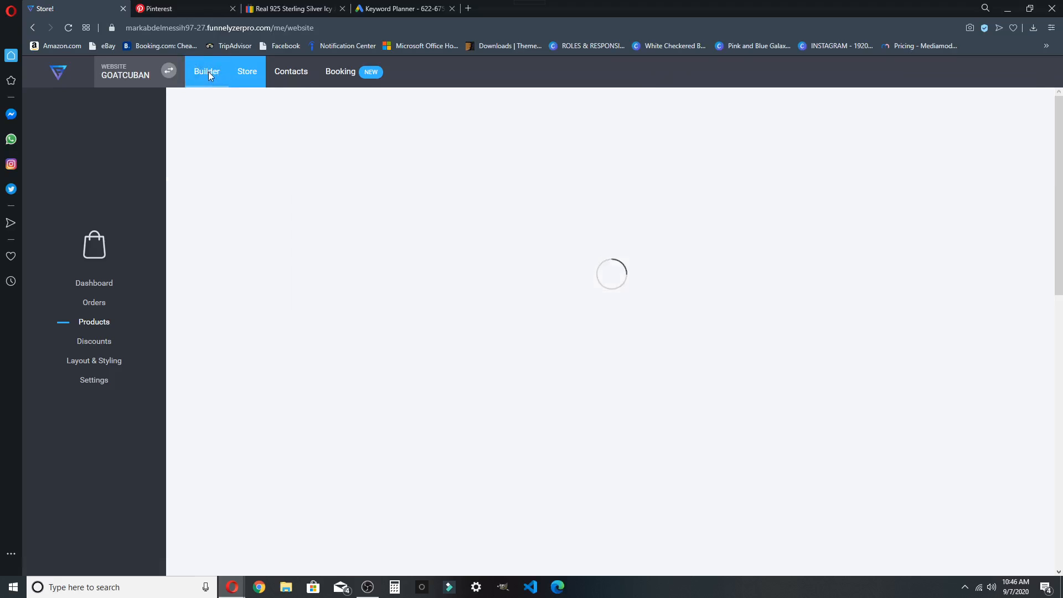
scroll(358, 325, "down", 5)
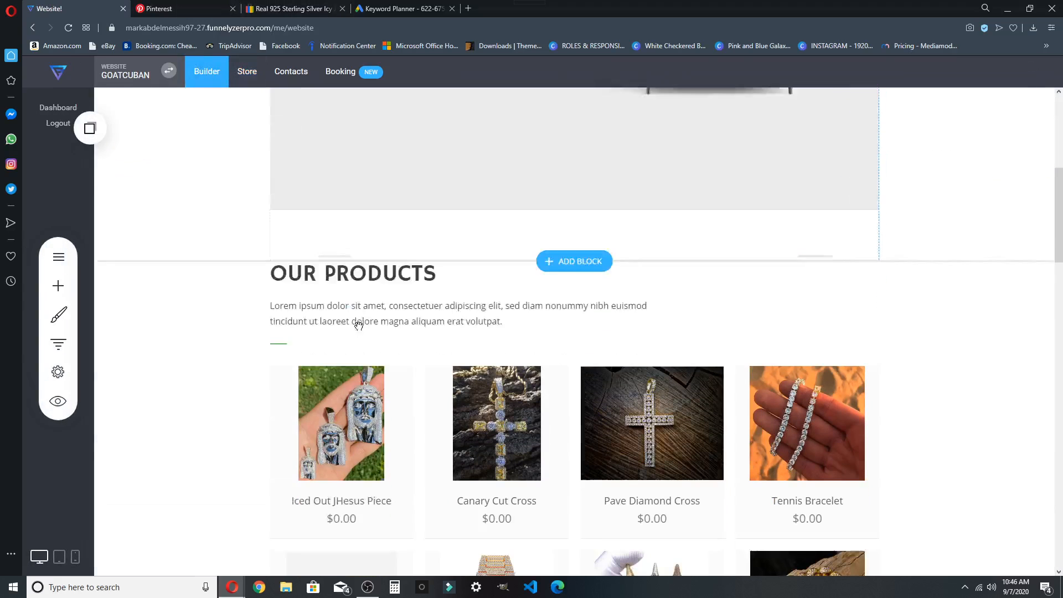
scroll(359, 325, "down", 5)
scroll(166, 309, "up", 5)
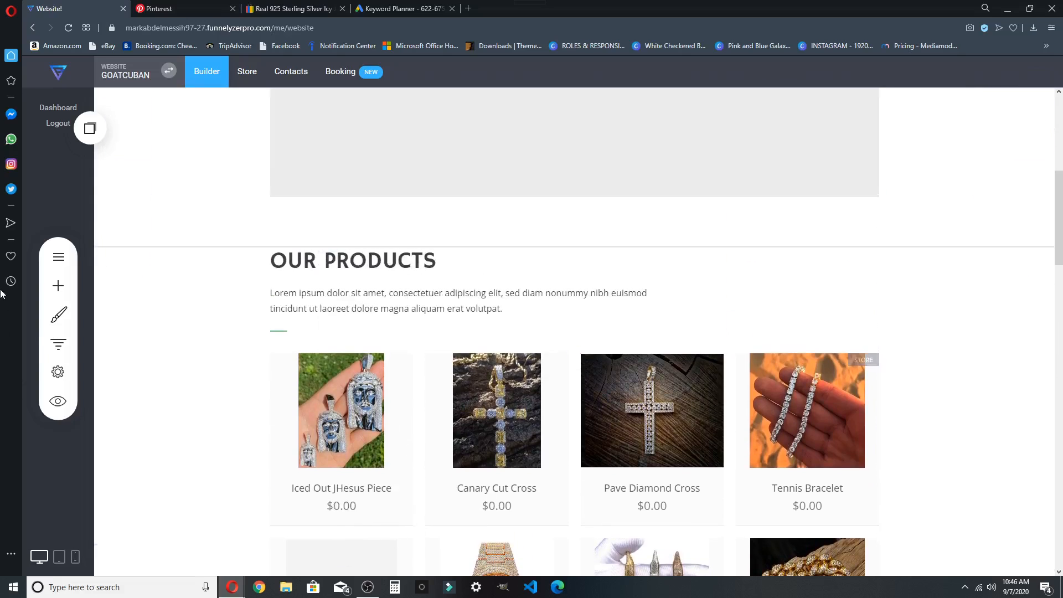
left_click(58, 286)
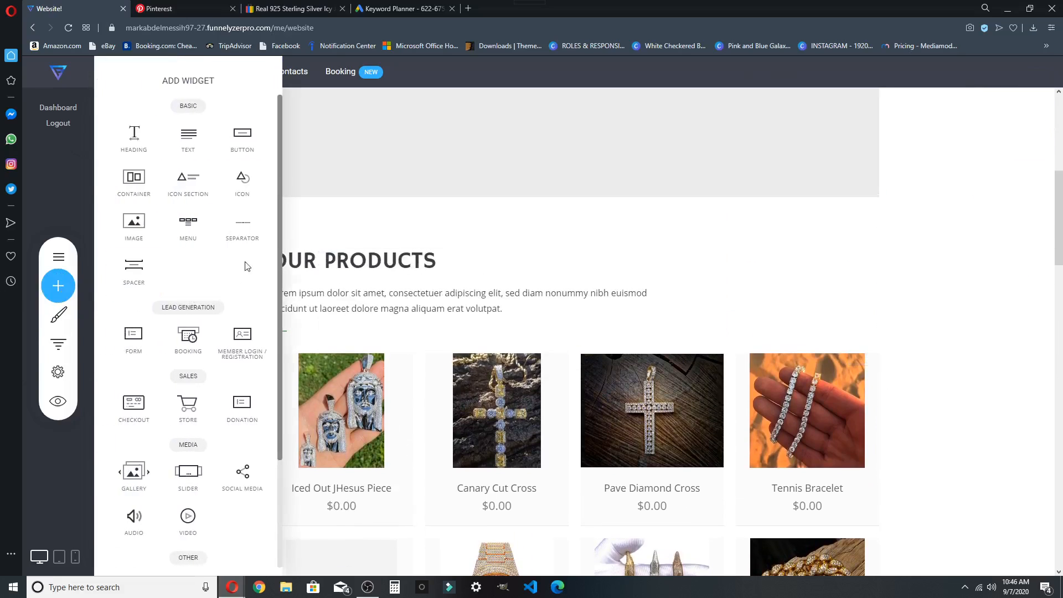
scroll(179, 391, "down", 3)
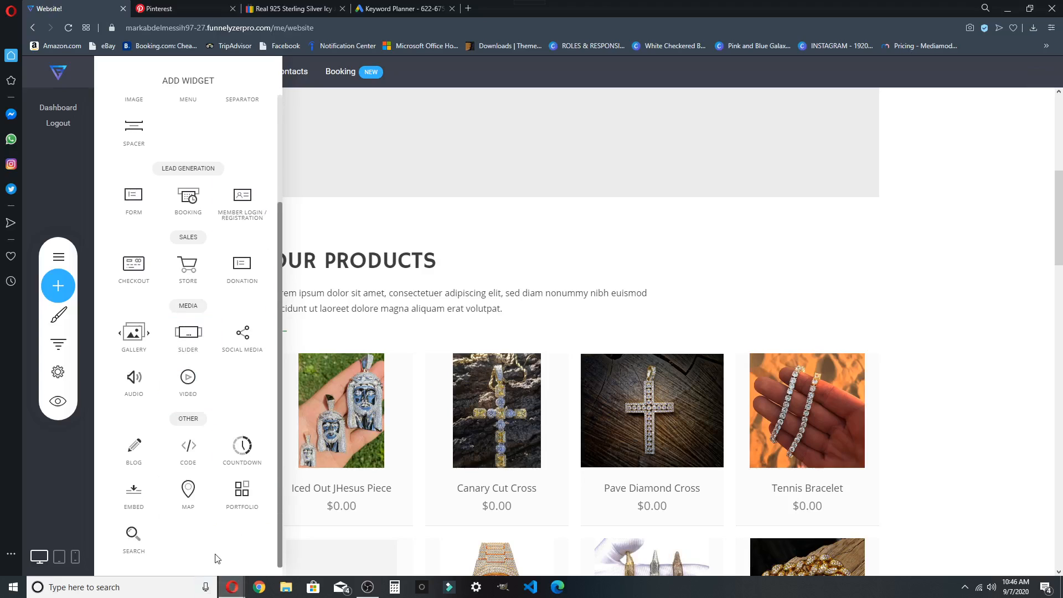
left_click_drag(198, 278, 651, 233)
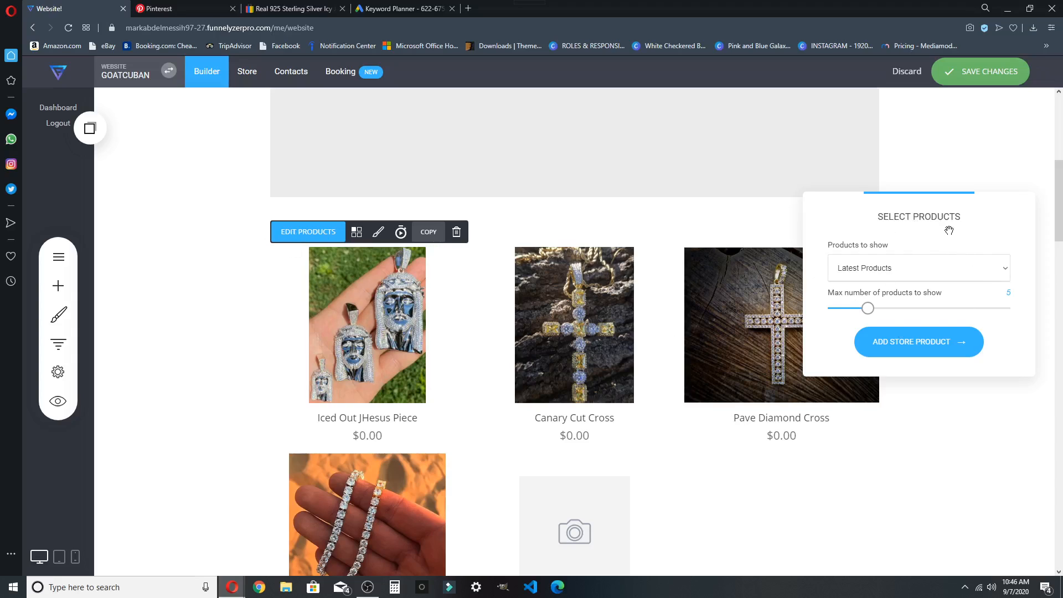
Step: Try showing all products from selected categories in the new Store widget above Our Products, and remove that widget
left_click(539, 251)
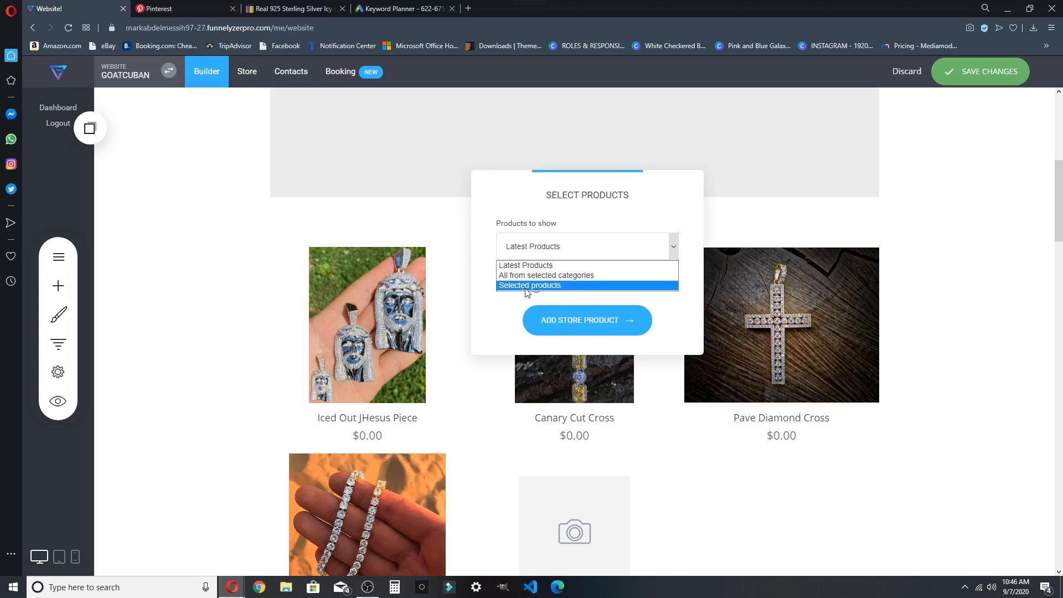
left_click(526, 276)
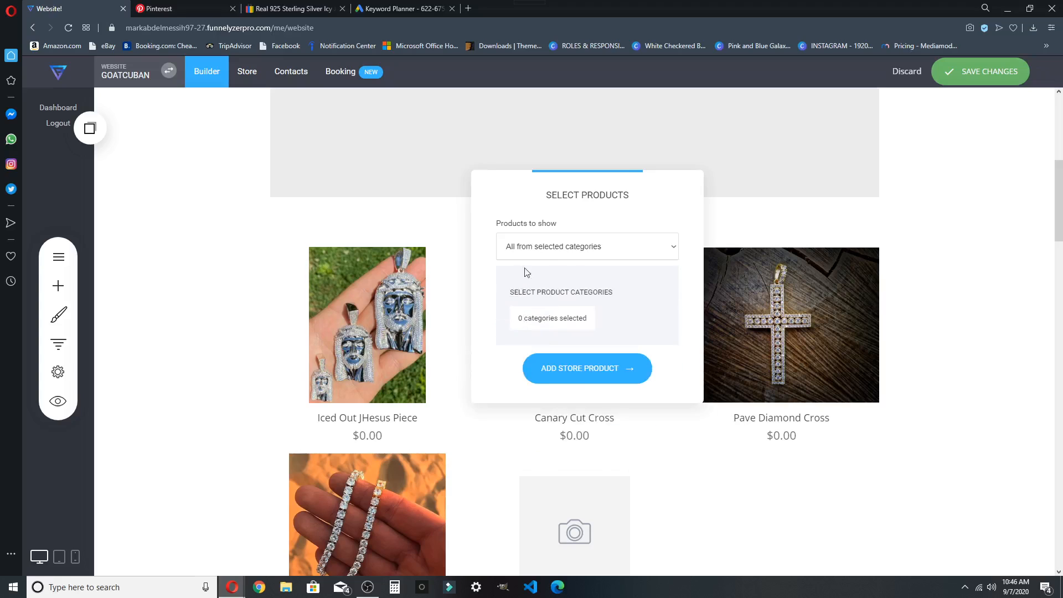
left_click(525, 250)
left_click(649, 223)
double_click(507, 322)
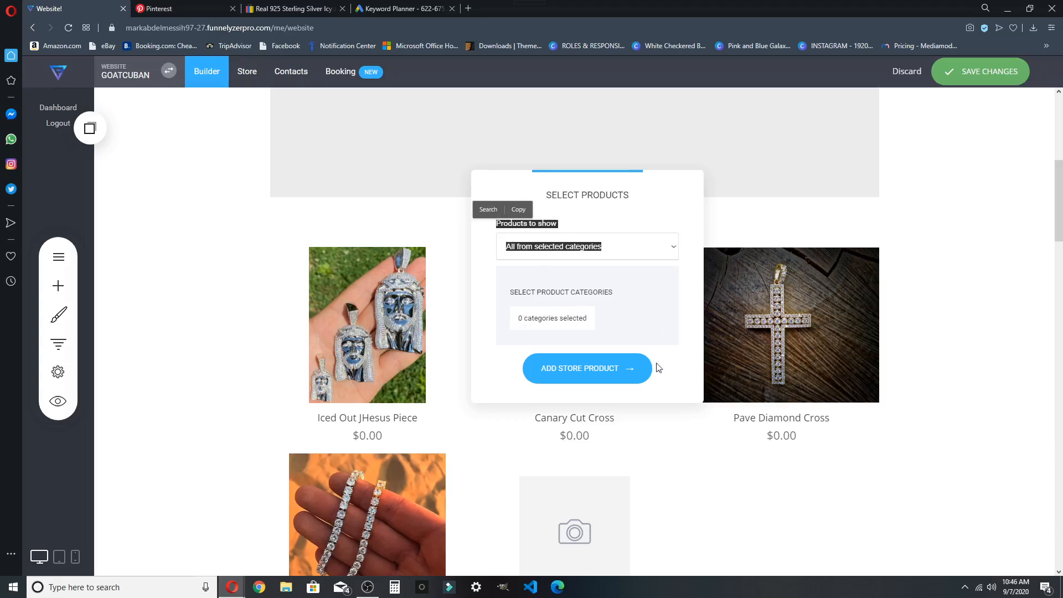
left_click(603, 386)
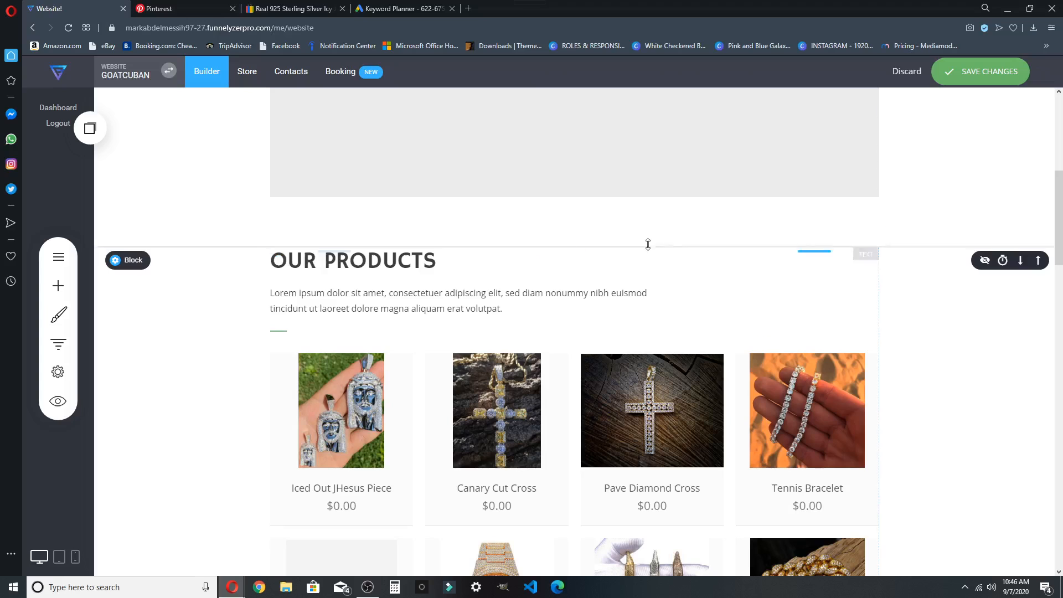
Step: Try the Flip Vertically, Roll In and Fade In From Bottom animations on the store element under Our Products and play the effect
scroll(632, 256, "down", 8)
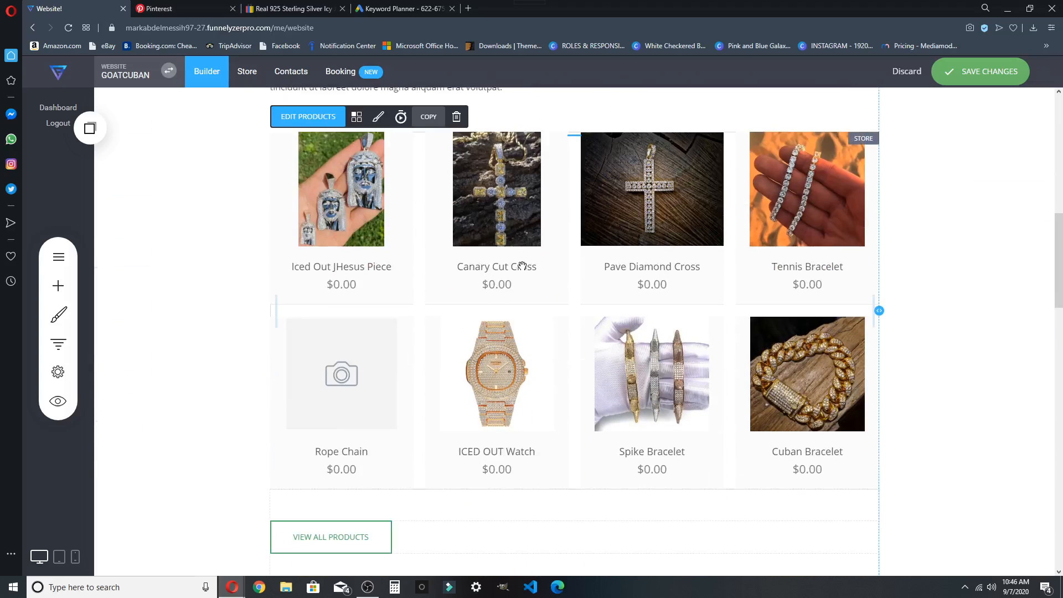
scroll(522, 301, "up", 3)
scroll(386, 295, "down", 3)
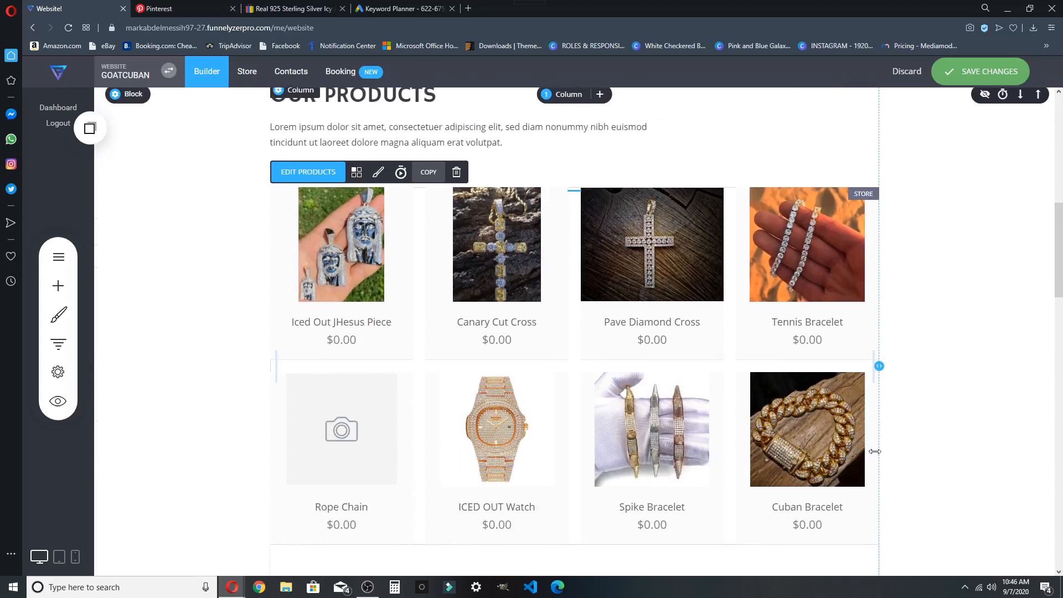
left_click(401, 174)
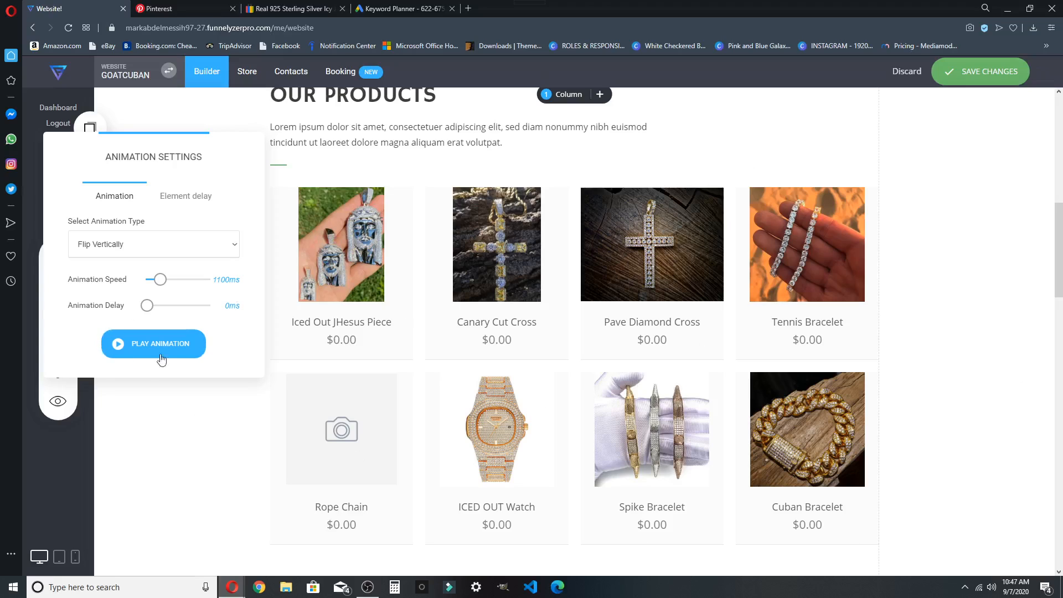
left_click(233, 245)
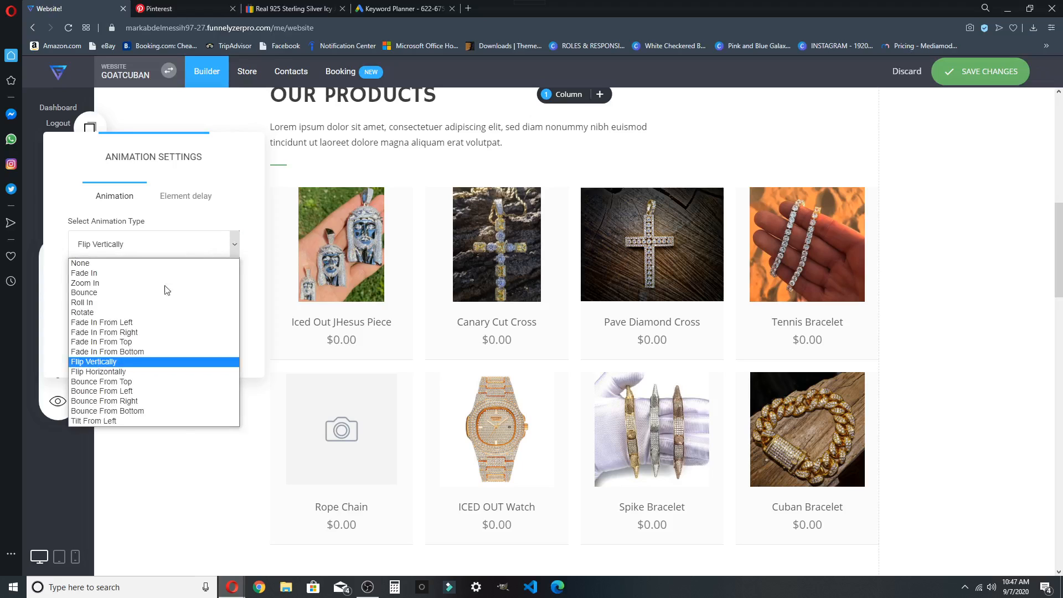
left_click(109, 305)
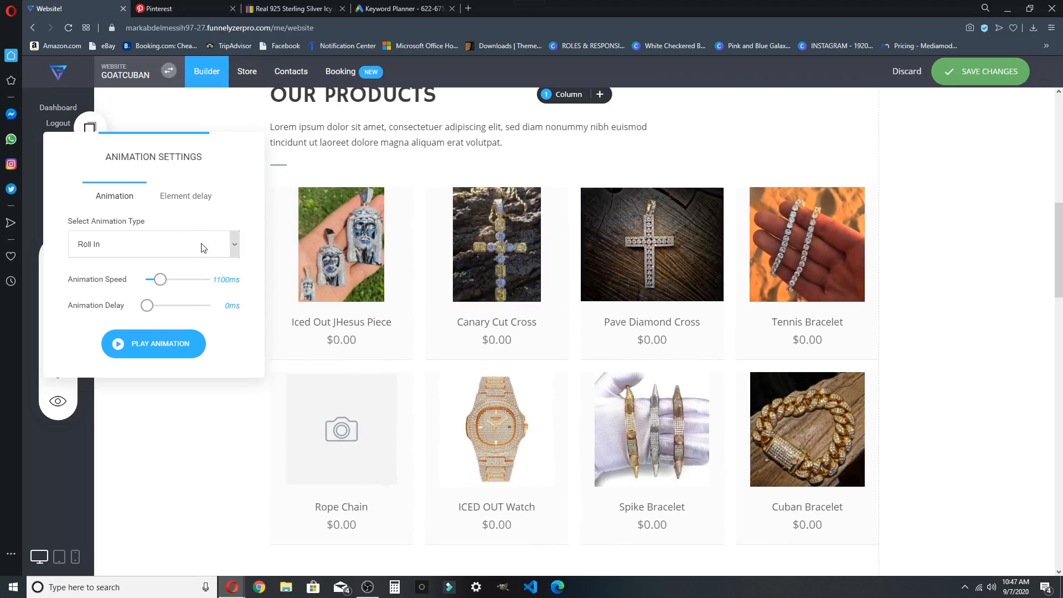
left_click(201, 244)
left_click(158, 355)
left_click(158, 344)
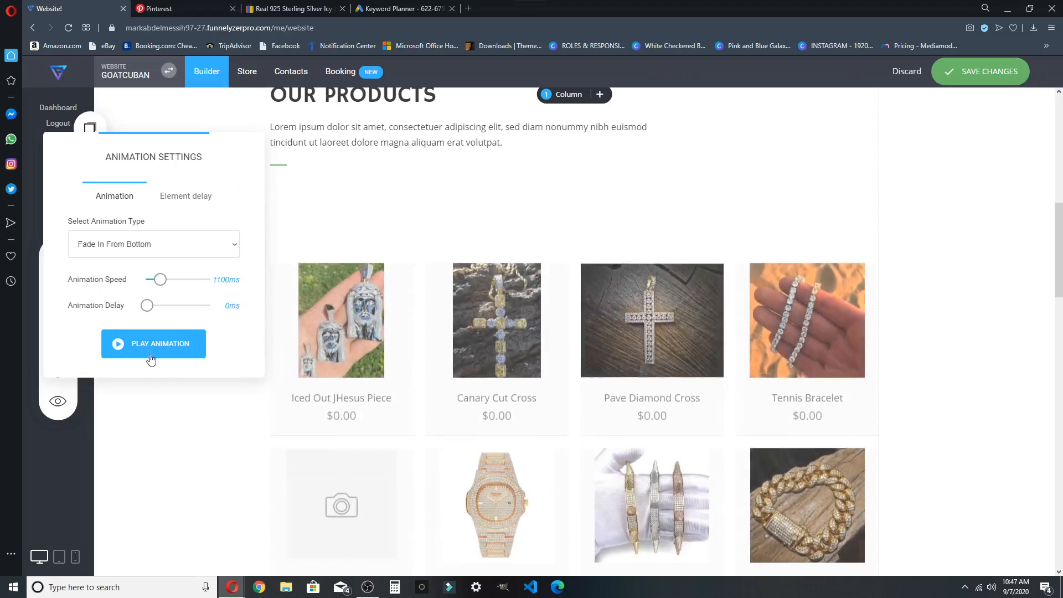
Step: Set the Our Products store element's animation to None and discard the unsaved page changes
left_click(122, 248)
left_click(84, 265)
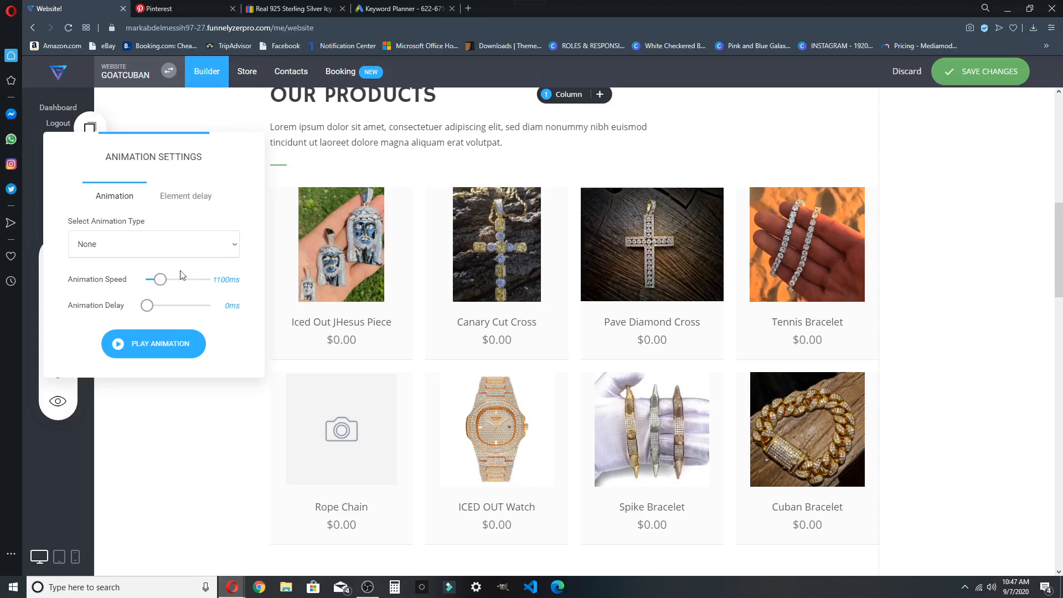
left_click(744, 130)
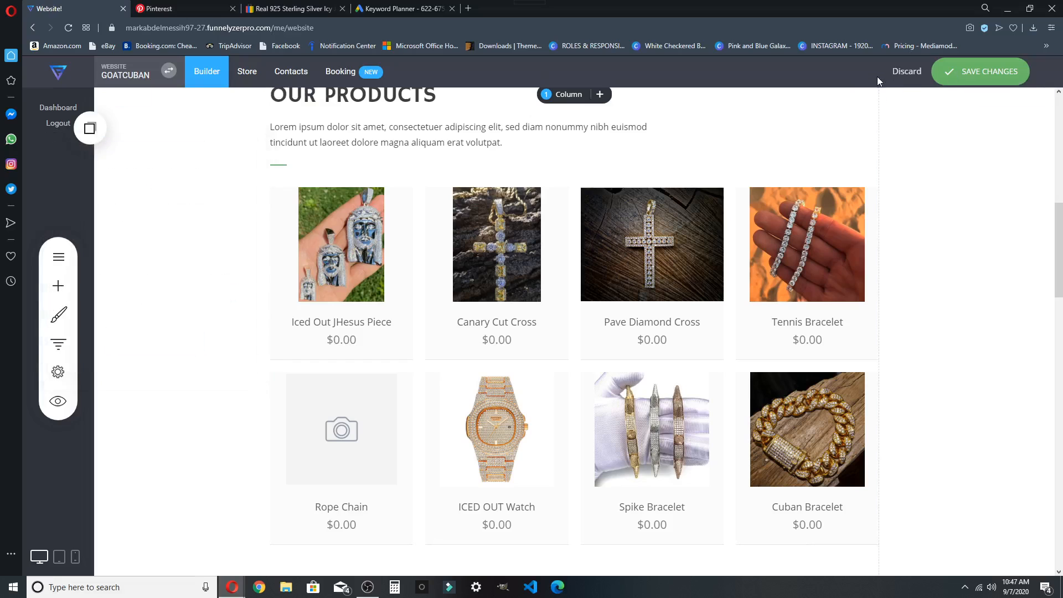
scroll(505, 209, "down", 1)
scroll(505, 210, "up", 1)
left_click(905, 71)
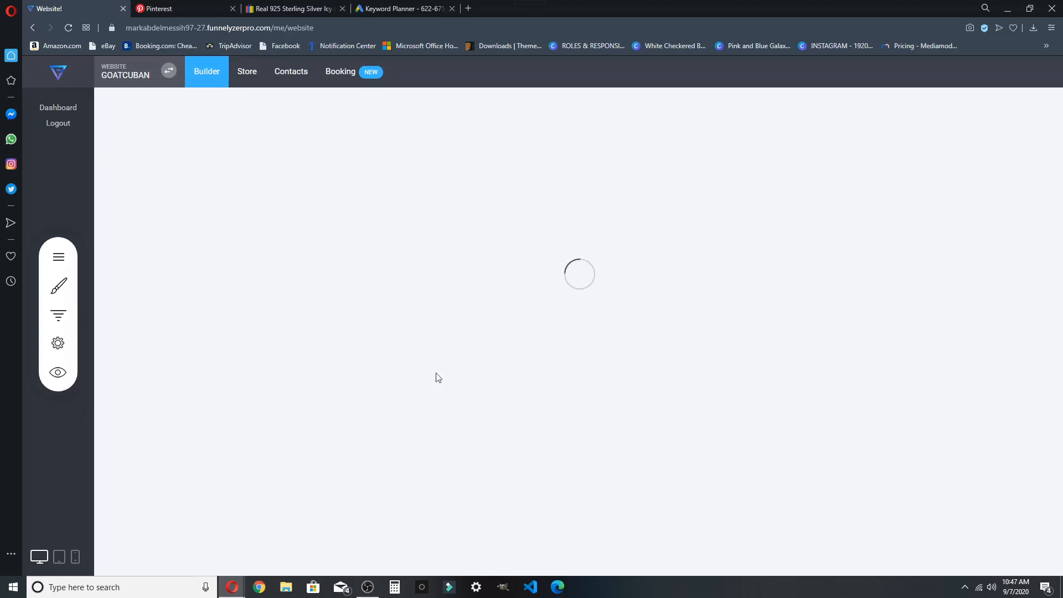
Step: Apply the product layout with text overlaid on the image to the Our Products store element and save the changes
scroll(459, 348, "down", 10)
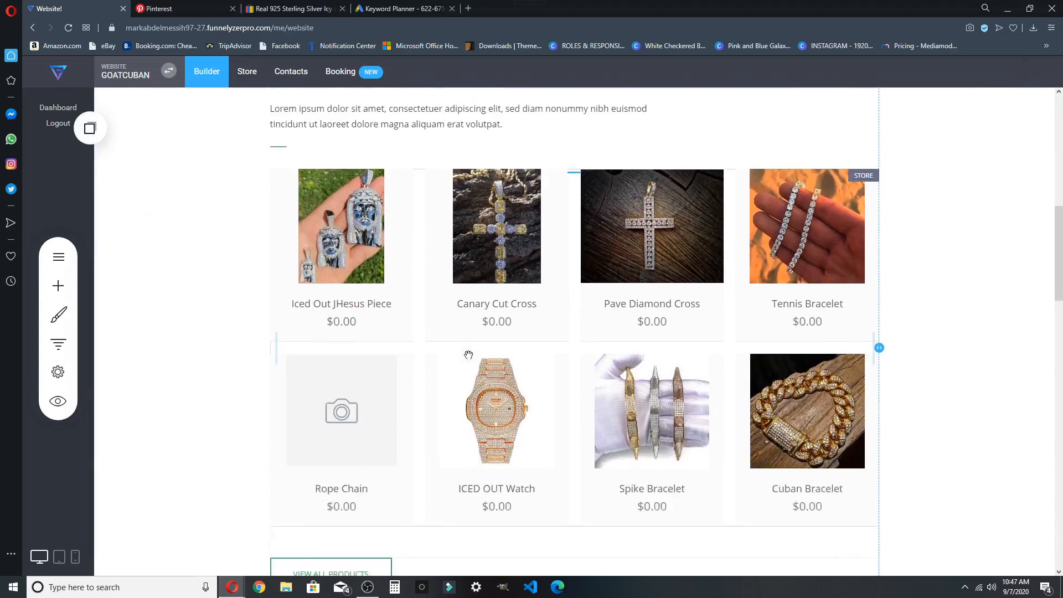
scroll(459, 349, "up", 2)
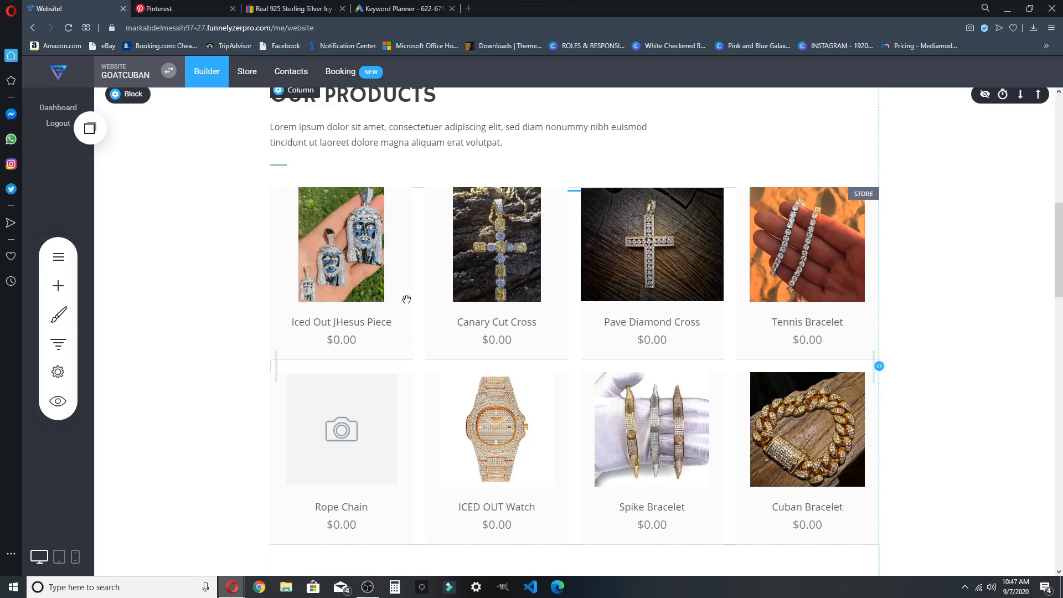
left_click(398, 291)
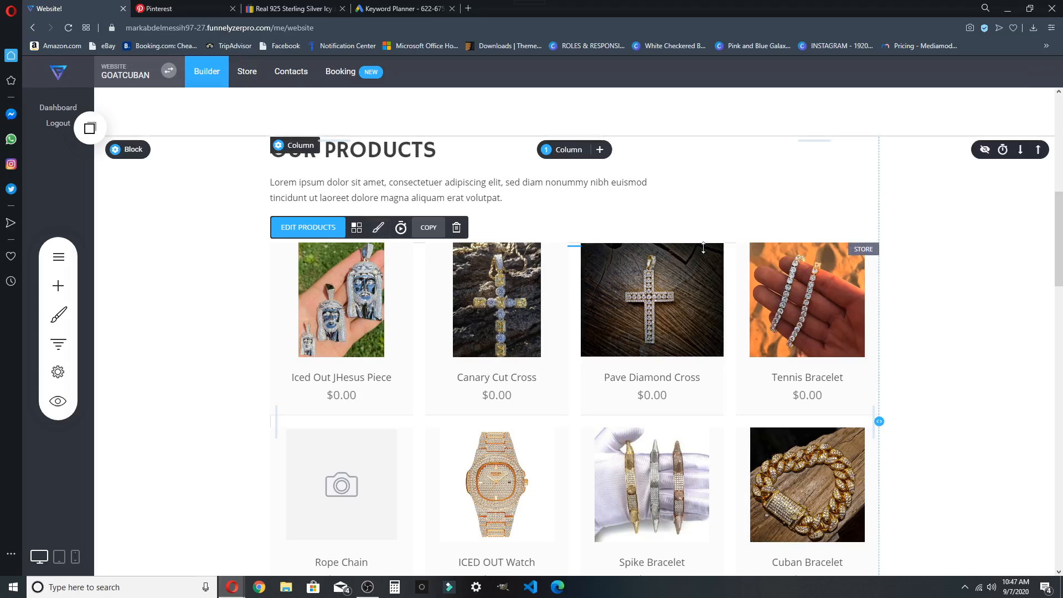
left_click(703, 247)
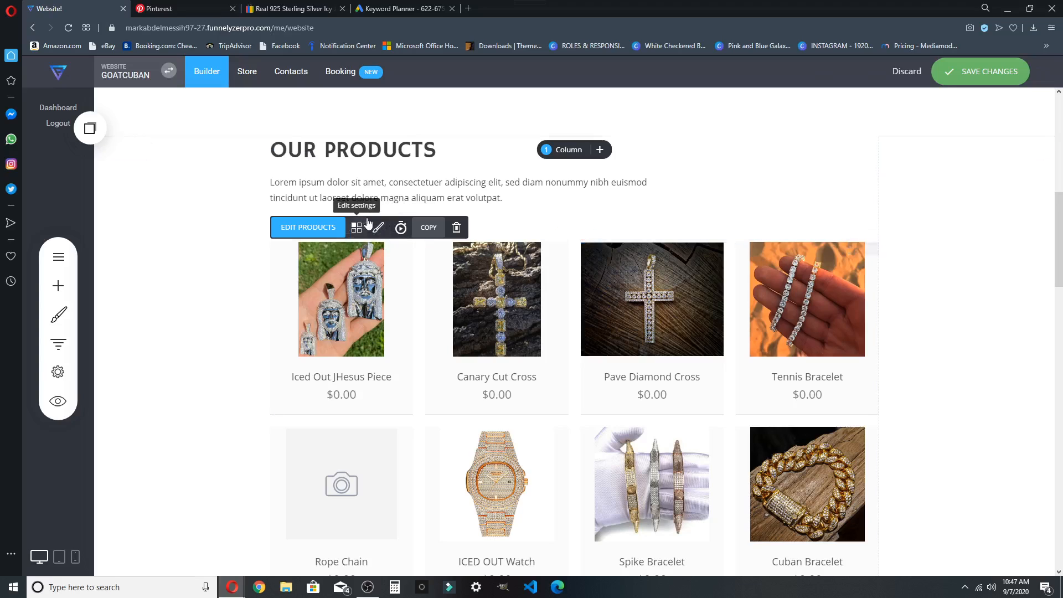
left_click(377, 231)
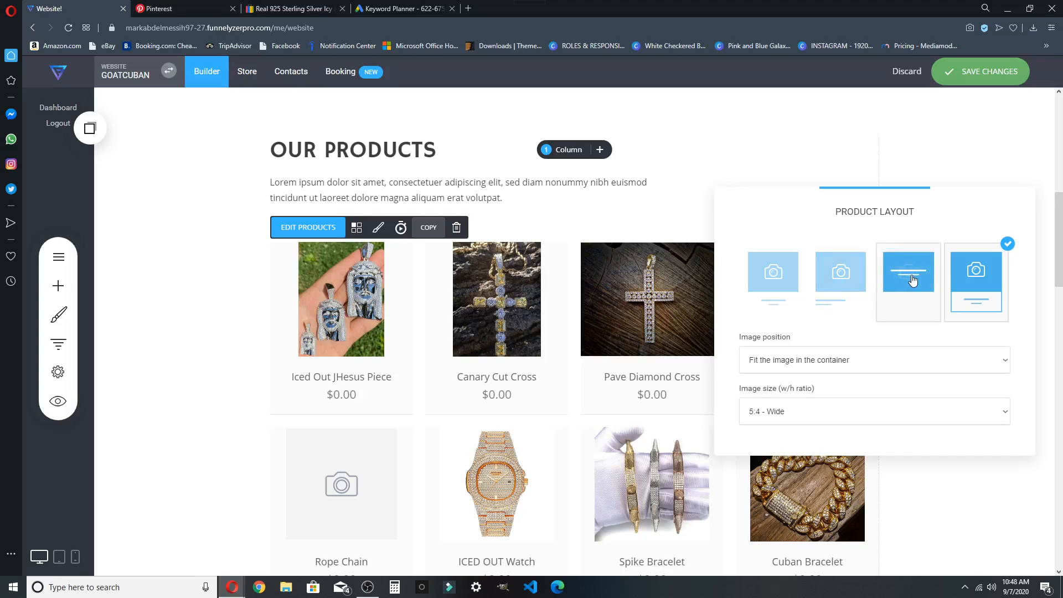
left_click(912, 282)
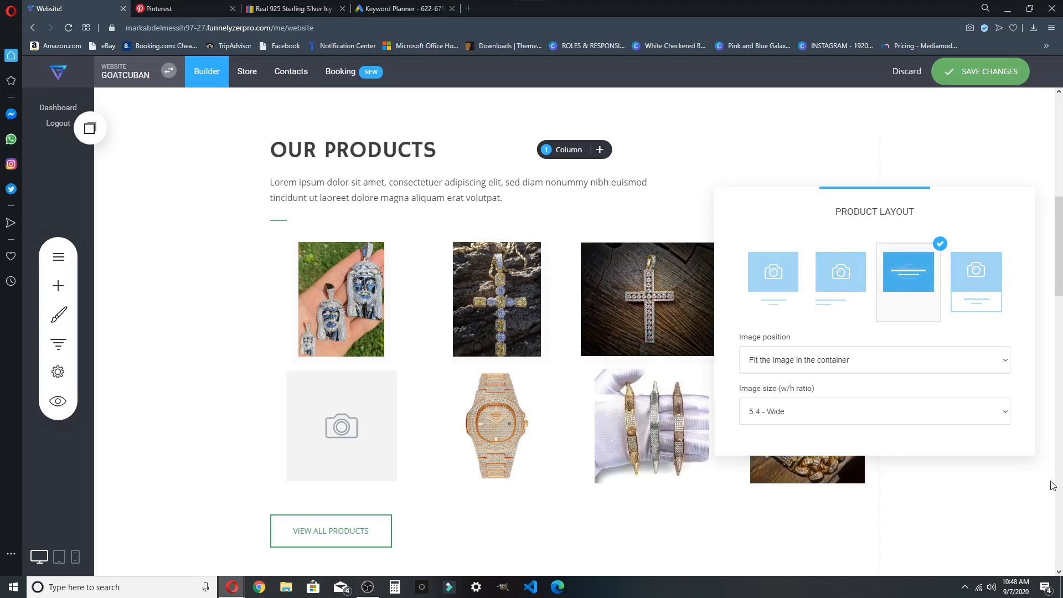
left_click(980, 74)
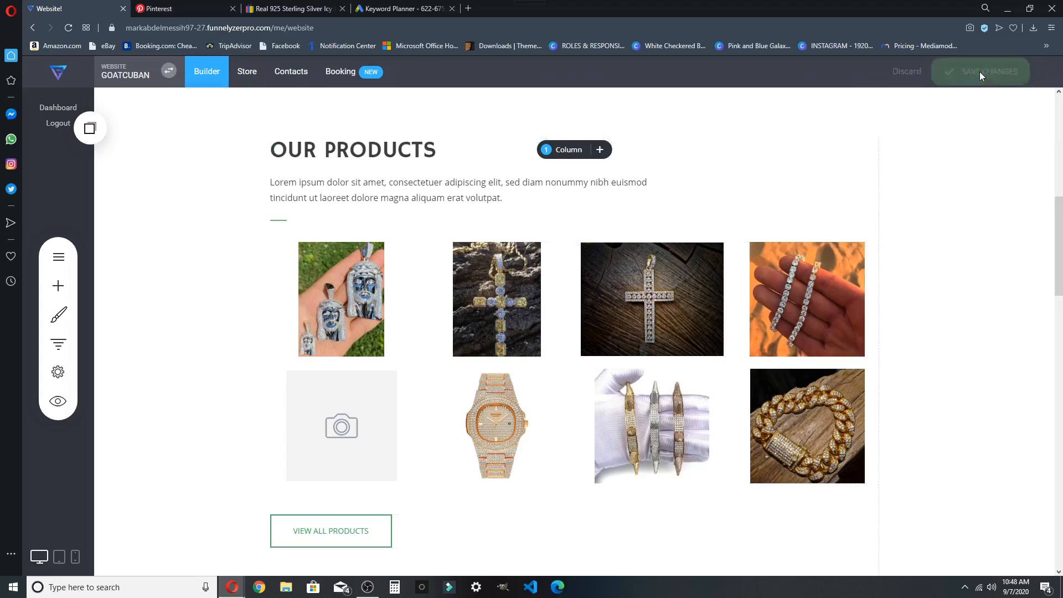
Step: Preview the website in desktop view, examine the overlay text on the Our Products items, and return to editing
left_click(57, 401)
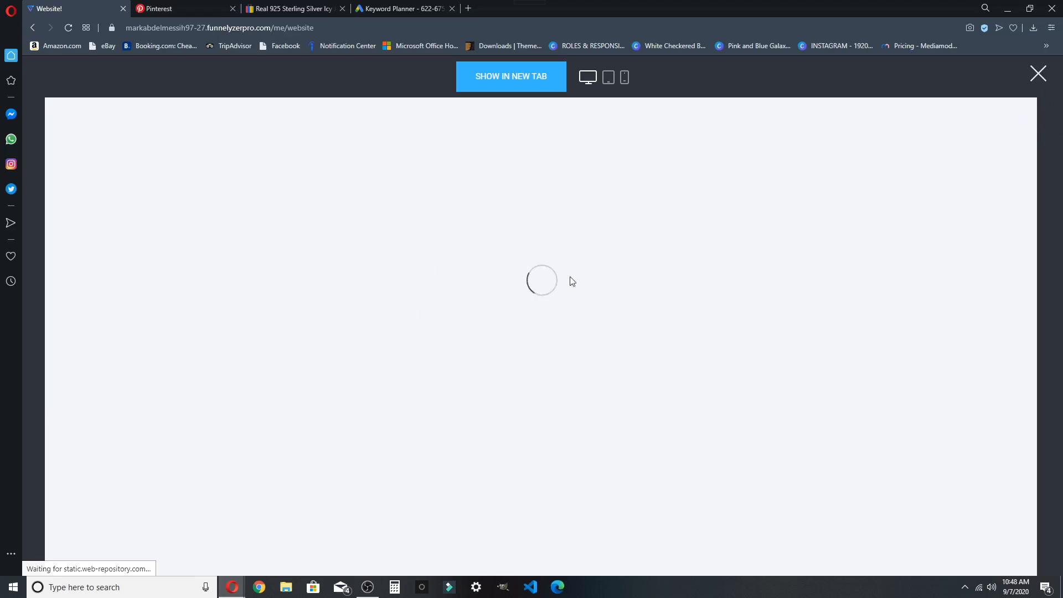
scroll(515, 273, "down", 4)
scroll(499, 328, "down", 8)
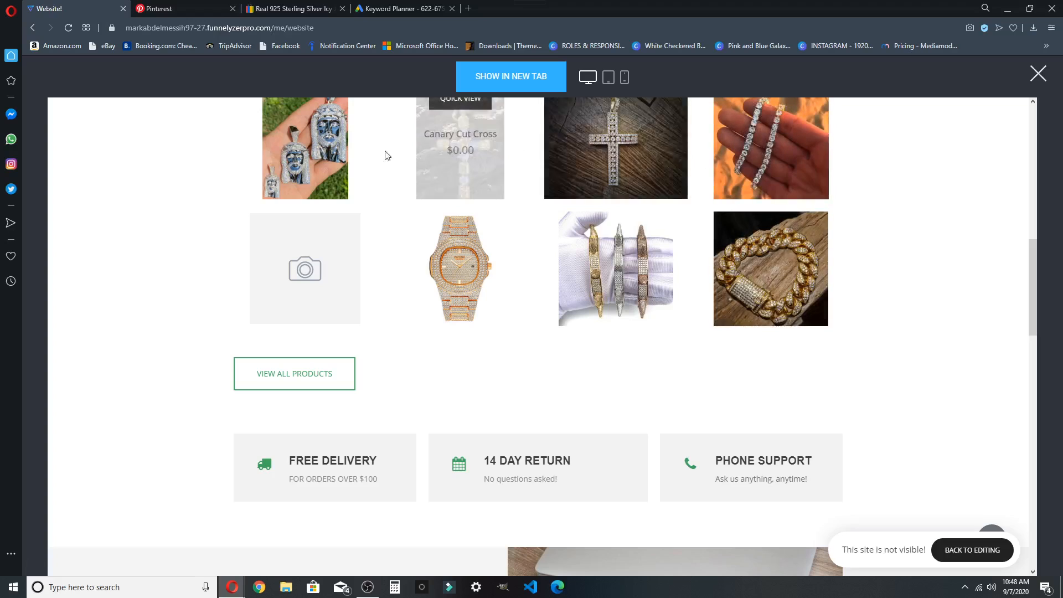
left_click(1038, 73)
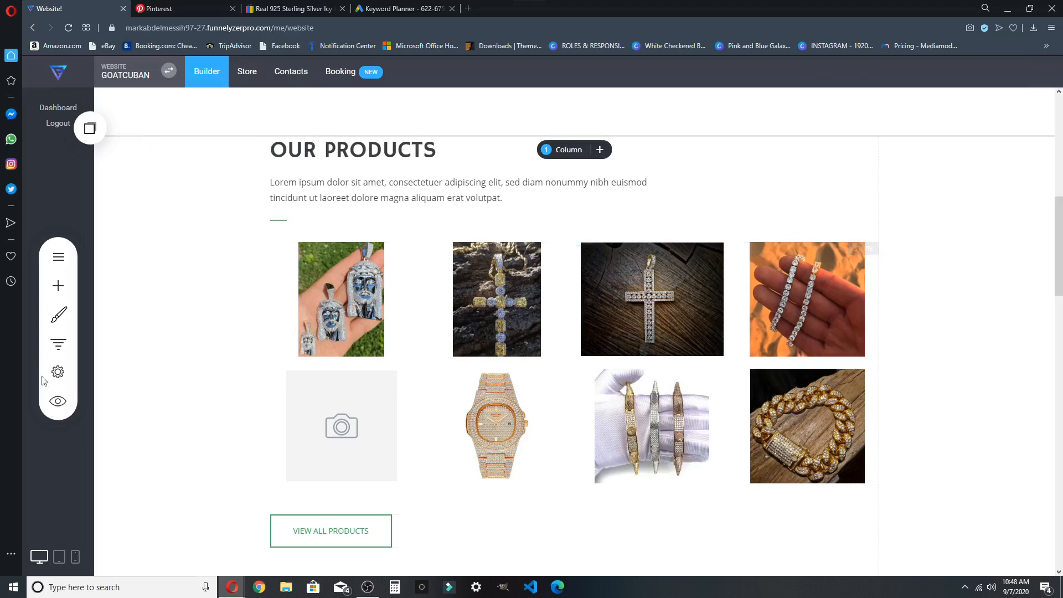
Step: Apply the bordered card layout with text below the image to the Our Products items, after trying the borderless centred layout
left_click(670, 252)
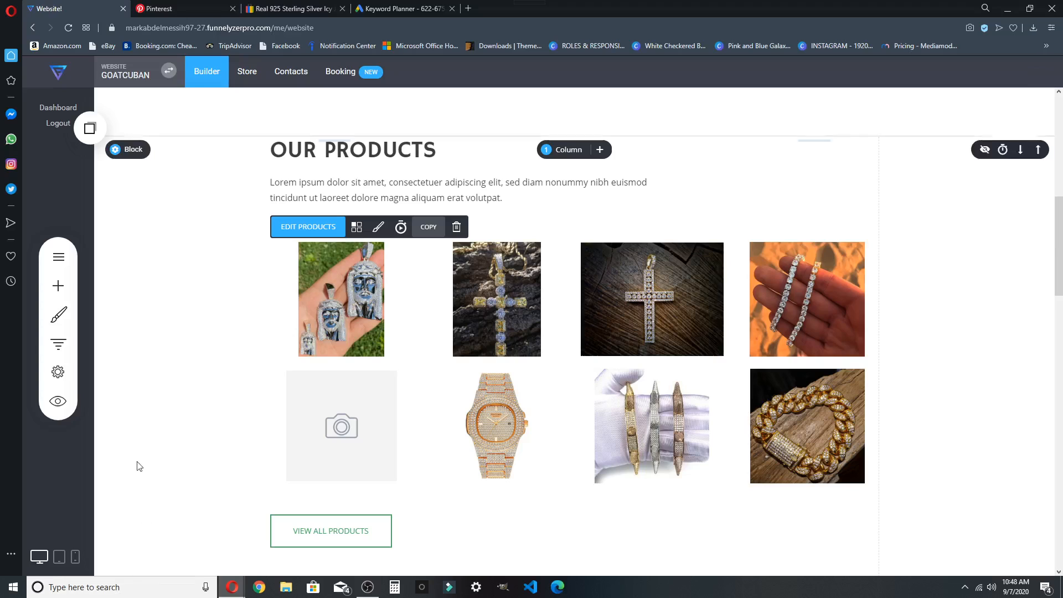
left_click(356, 228)
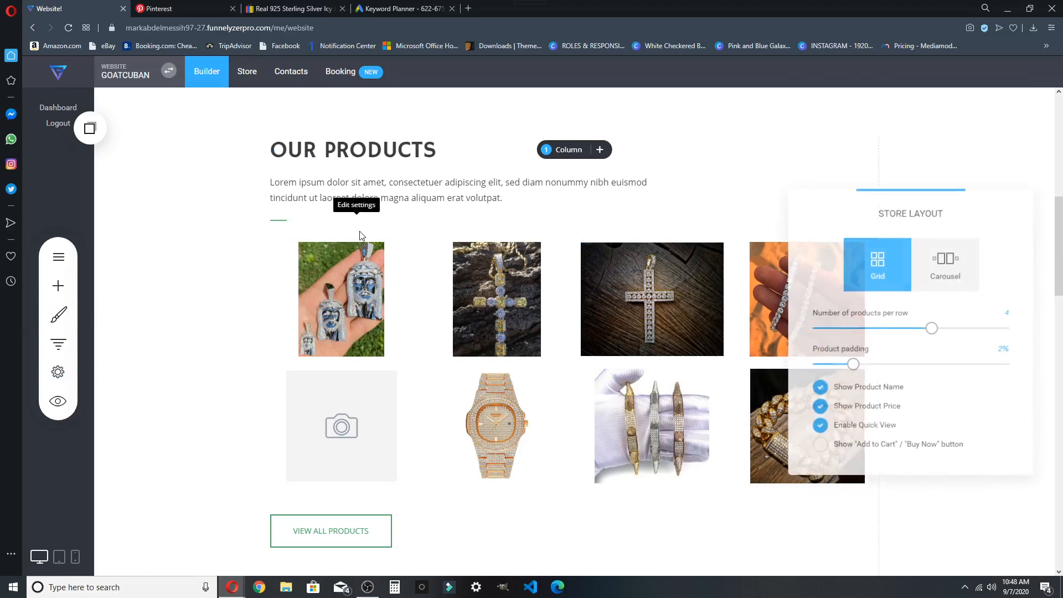
left_click(357, 228)
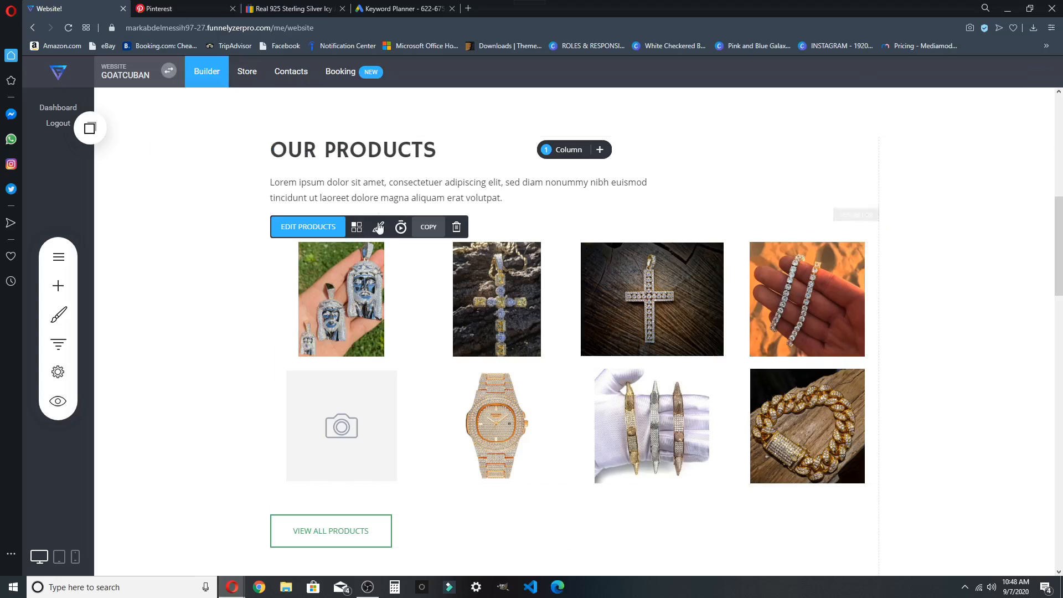
left_click(377, 227)
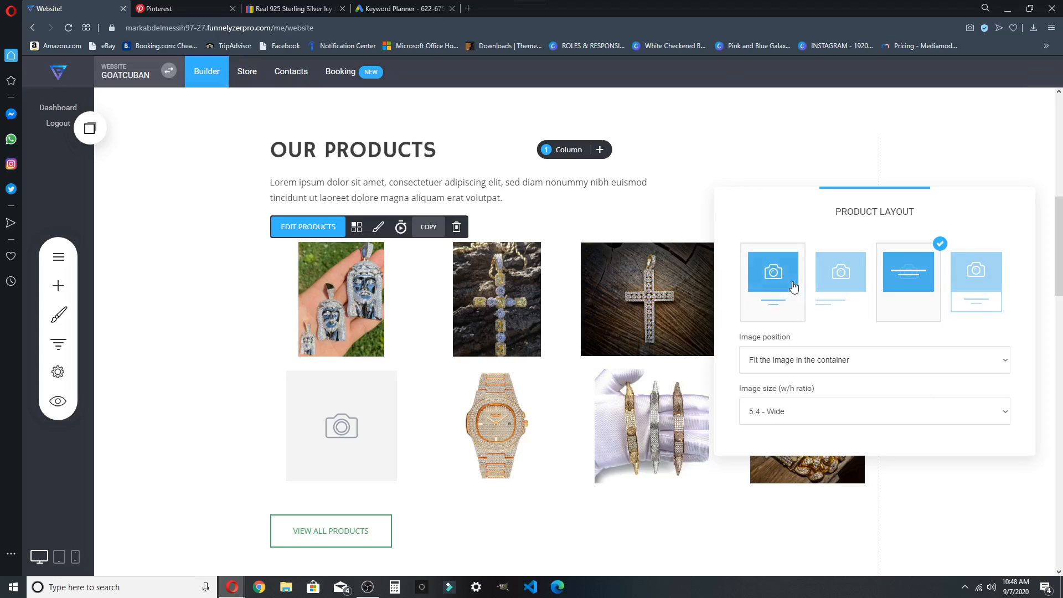
left_click(988, 284)
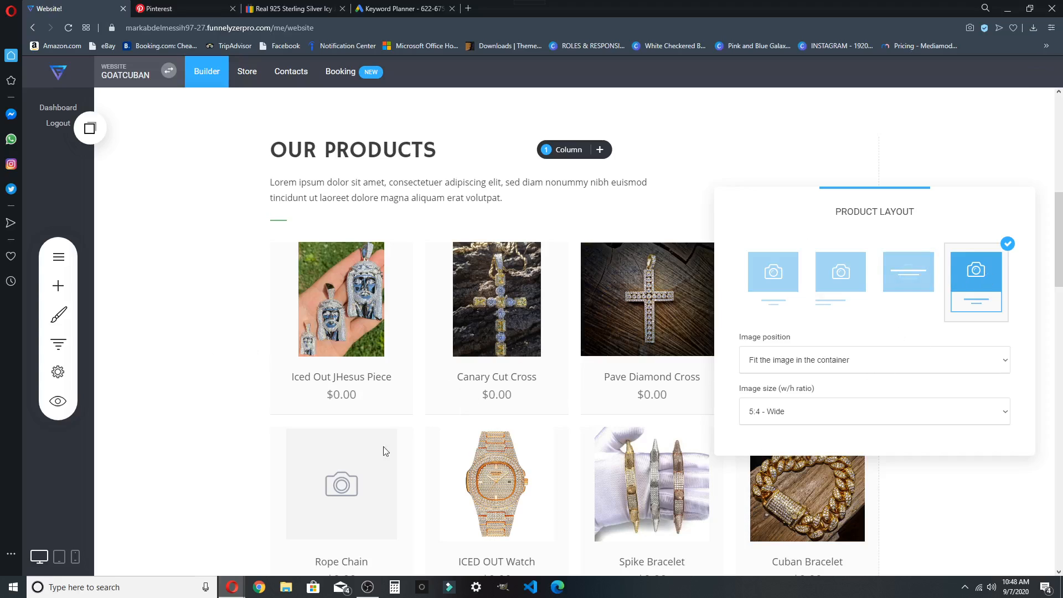
left_click(774, 282)
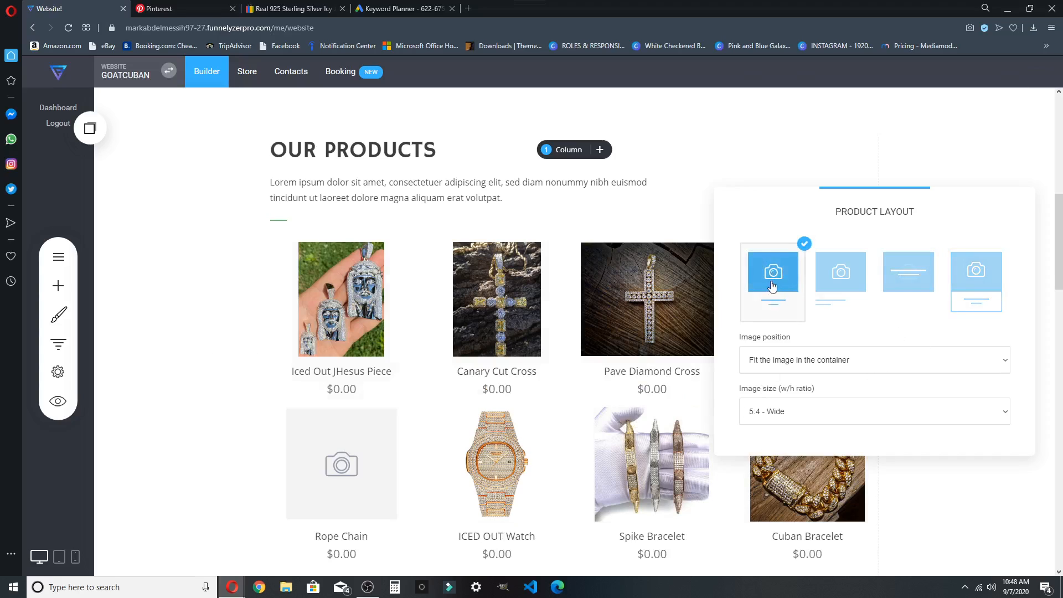
left_click(991, 281)
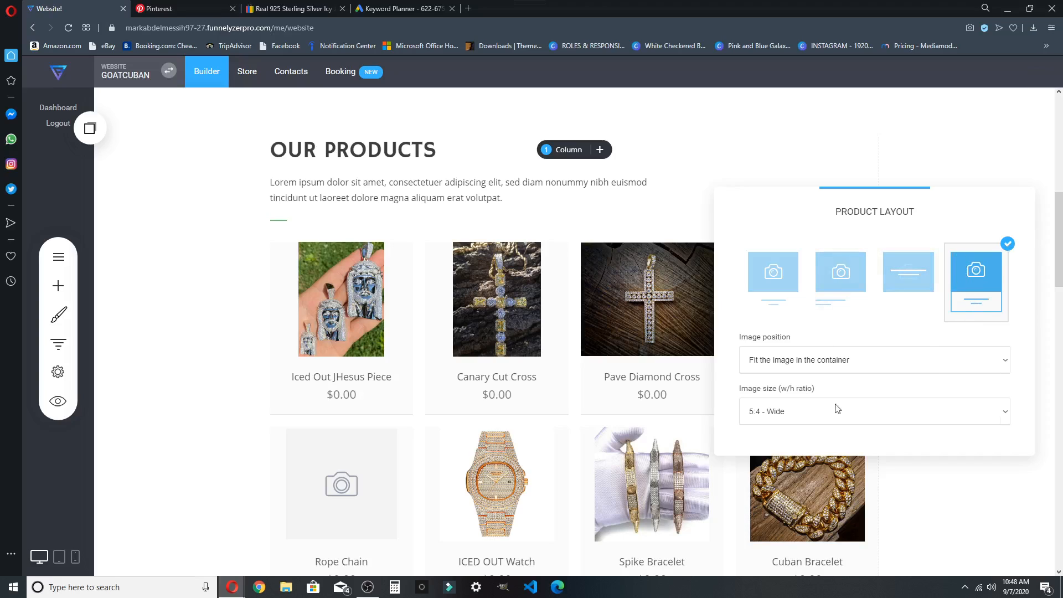
Step: Try the 4:3 Standard, 2:1 Wide, 5:4 Wide and 9:16 Tall image ratios on the Our Products items
left_click(759, 414)
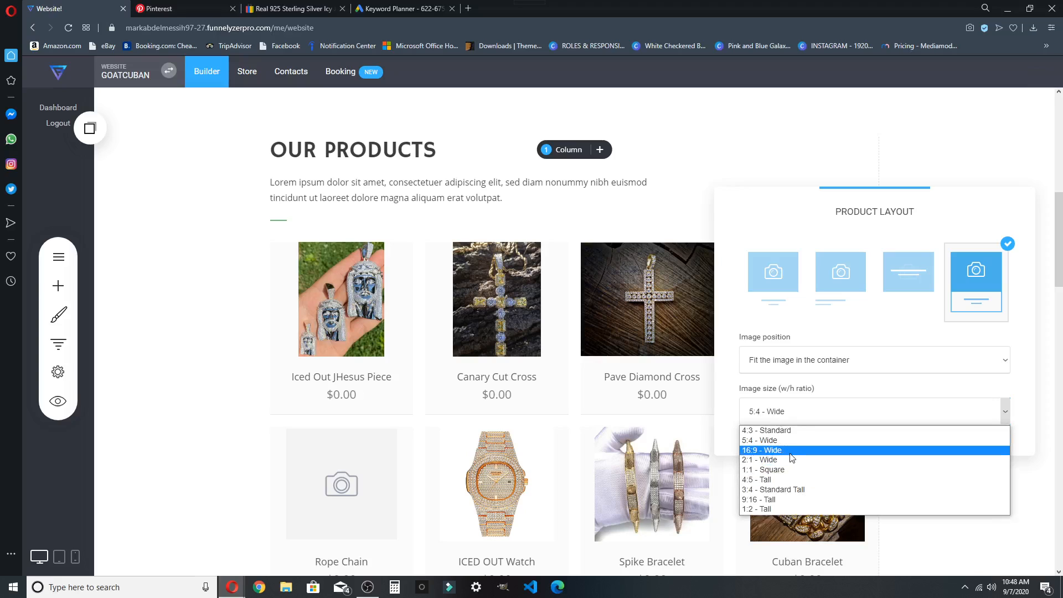
left_click(775, 431)
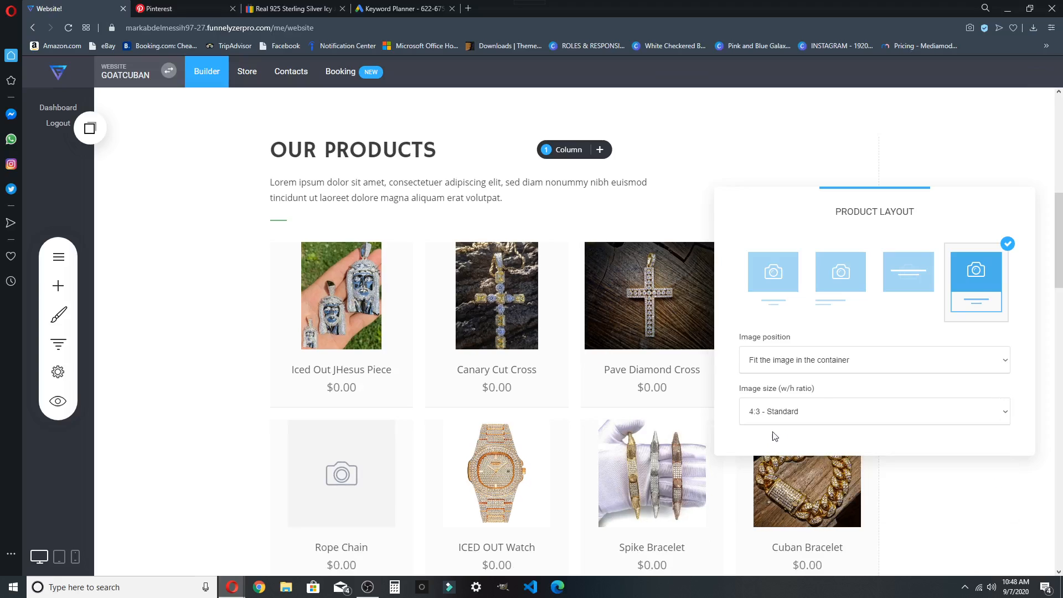
left_click(774, 409)
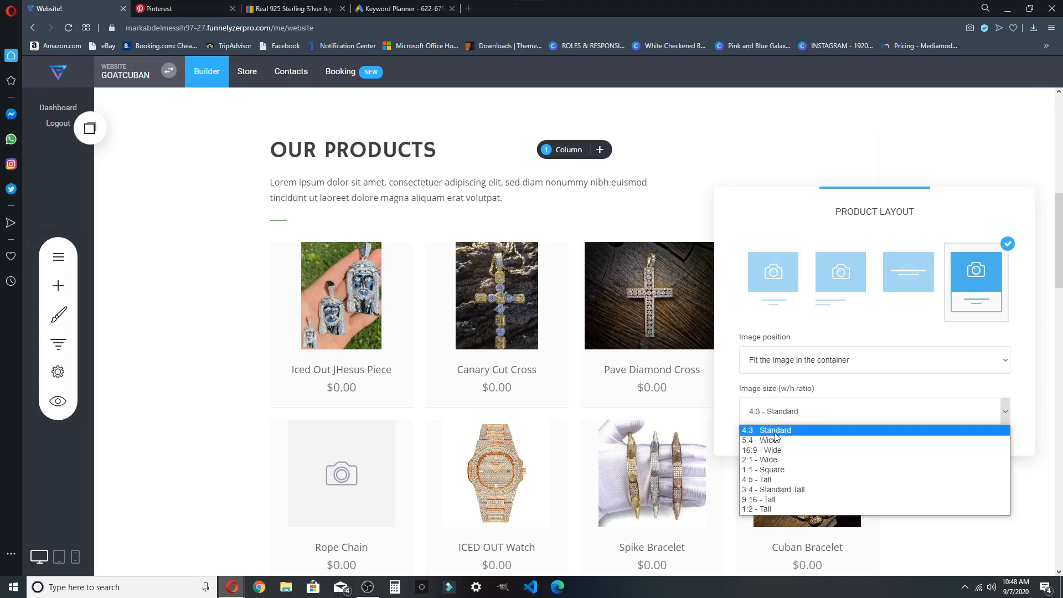
left_click(790, 464)
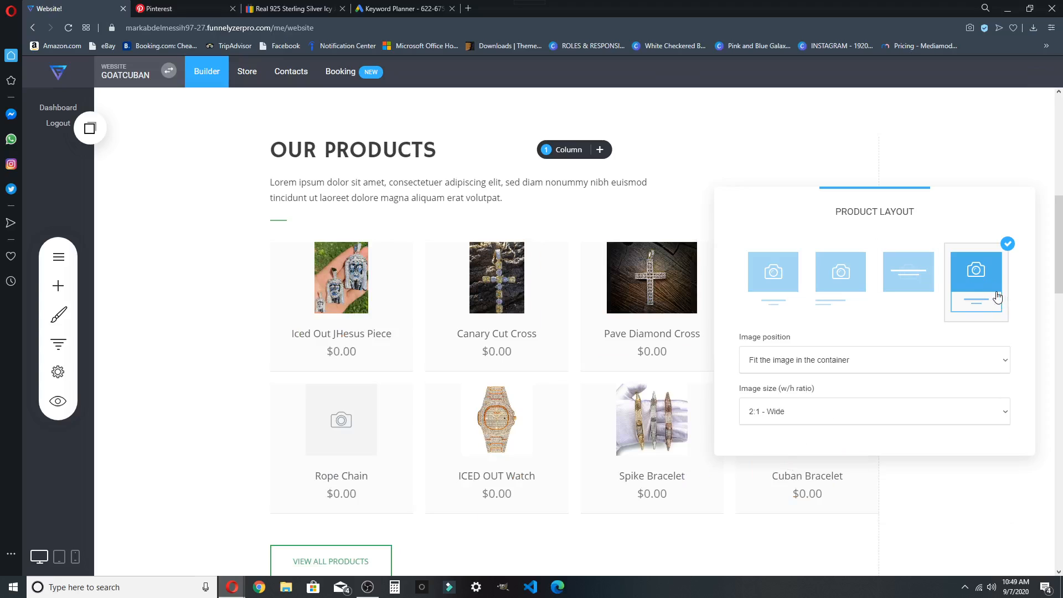
left_click(781, 414)
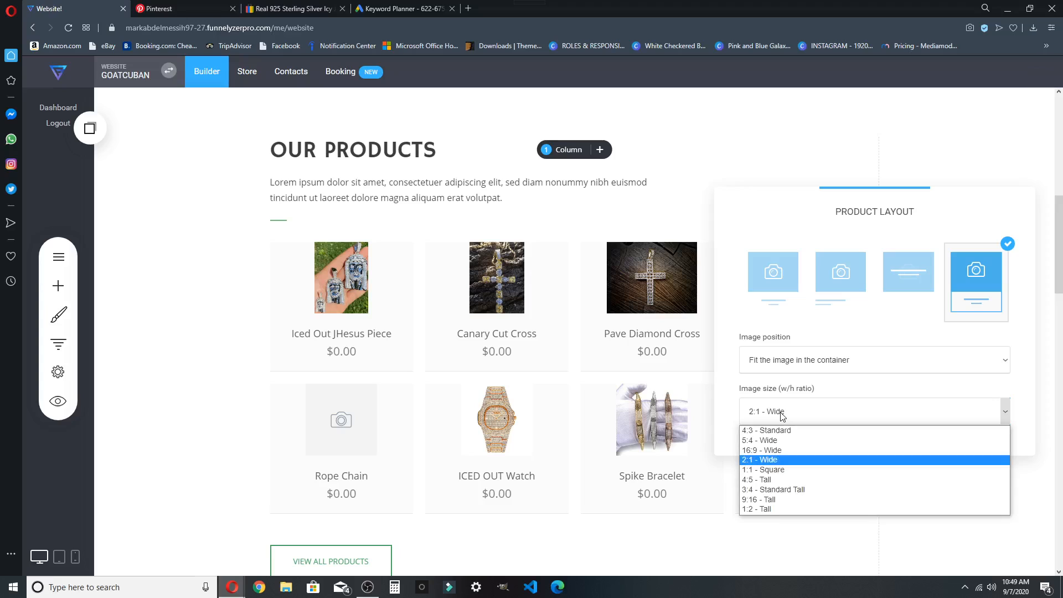
left_click(774, 440)
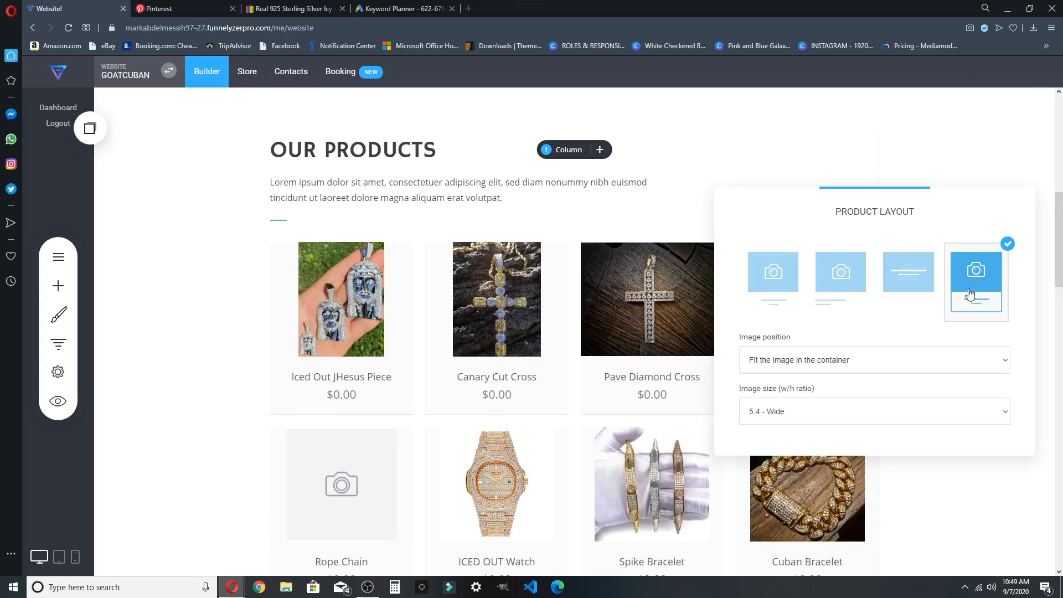
left_click(771, 422)
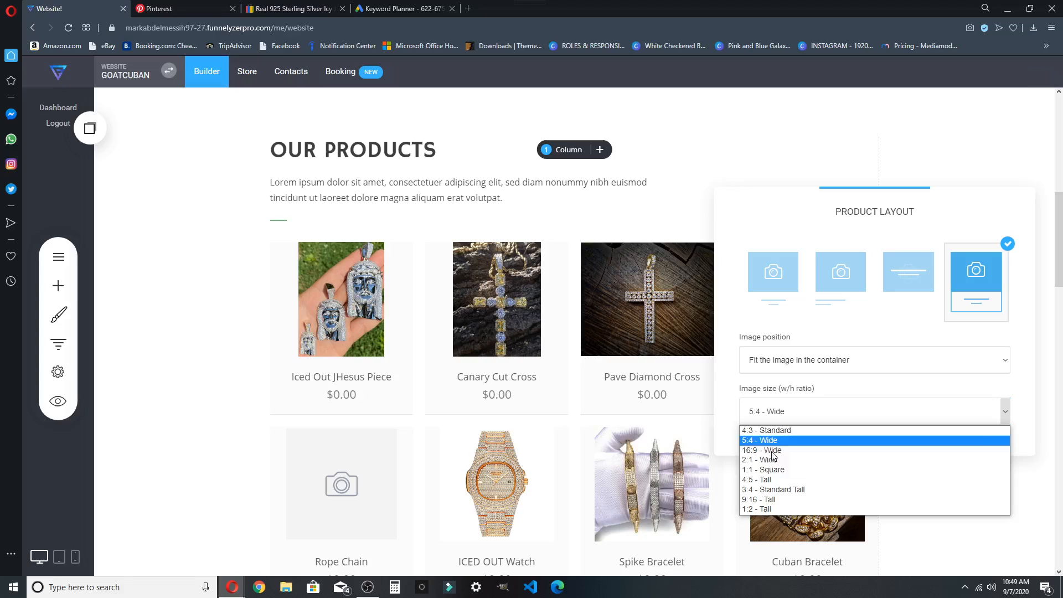
left_click(774, 500)
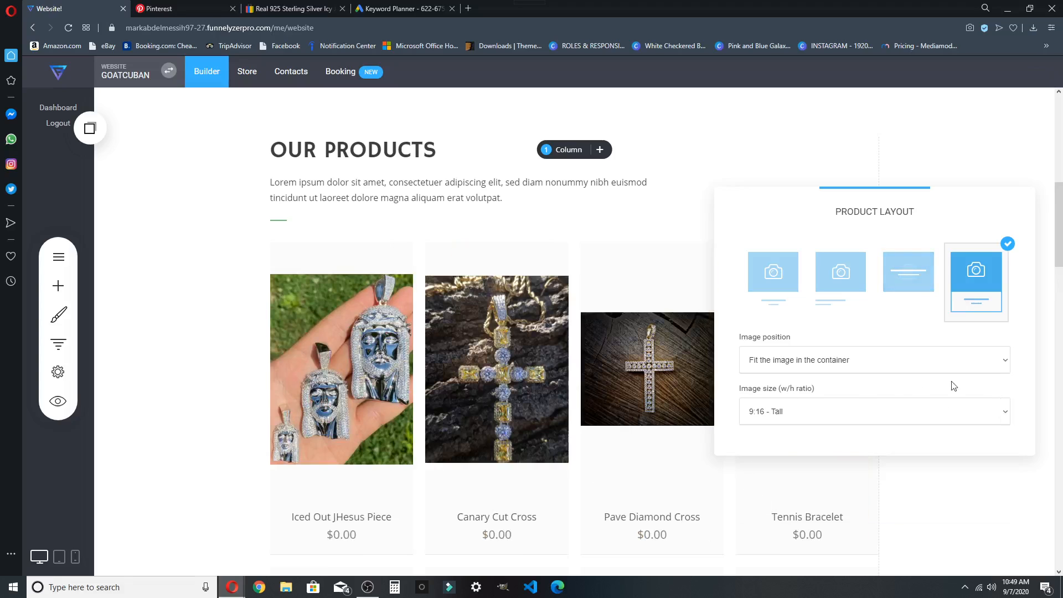
Step: Set the Our Products image ratio to 4:3 - Standard and discard the unsaved page changes
left_click(781, 411)
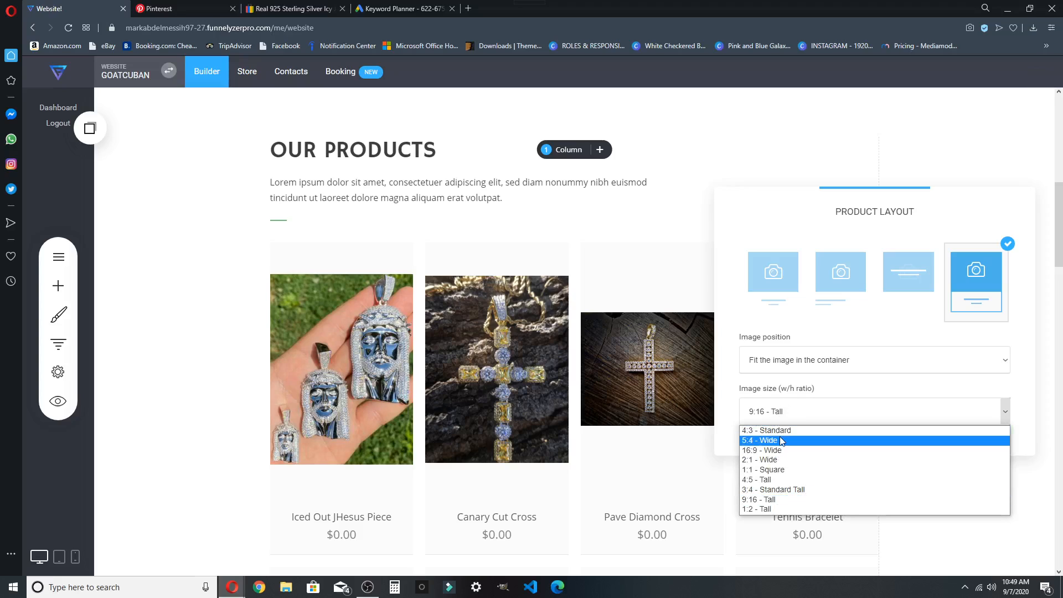
left_click(784, 431)
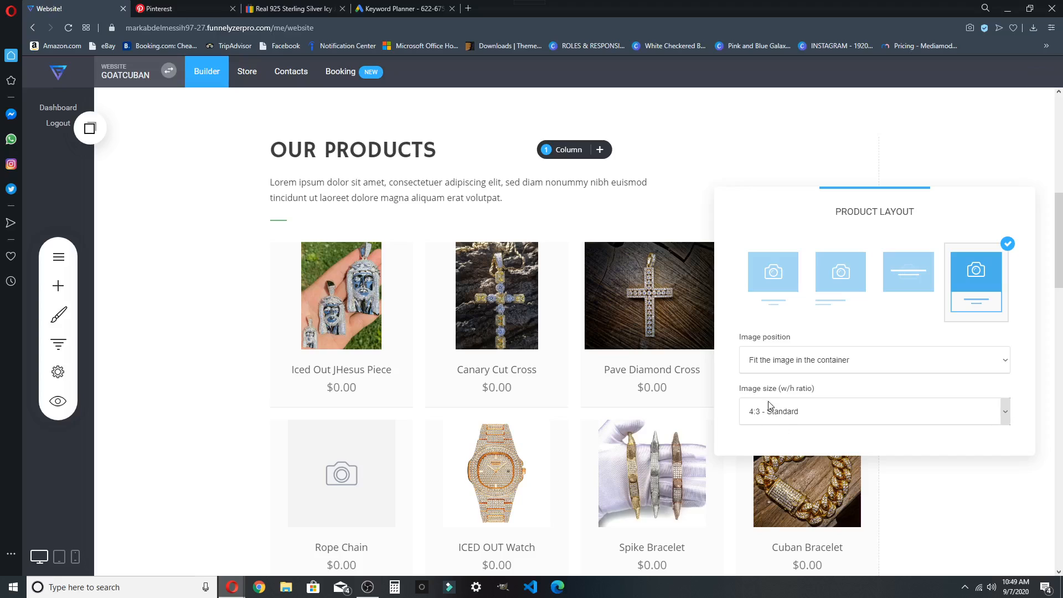
left_click(777, 414)
left_click(788, 113)
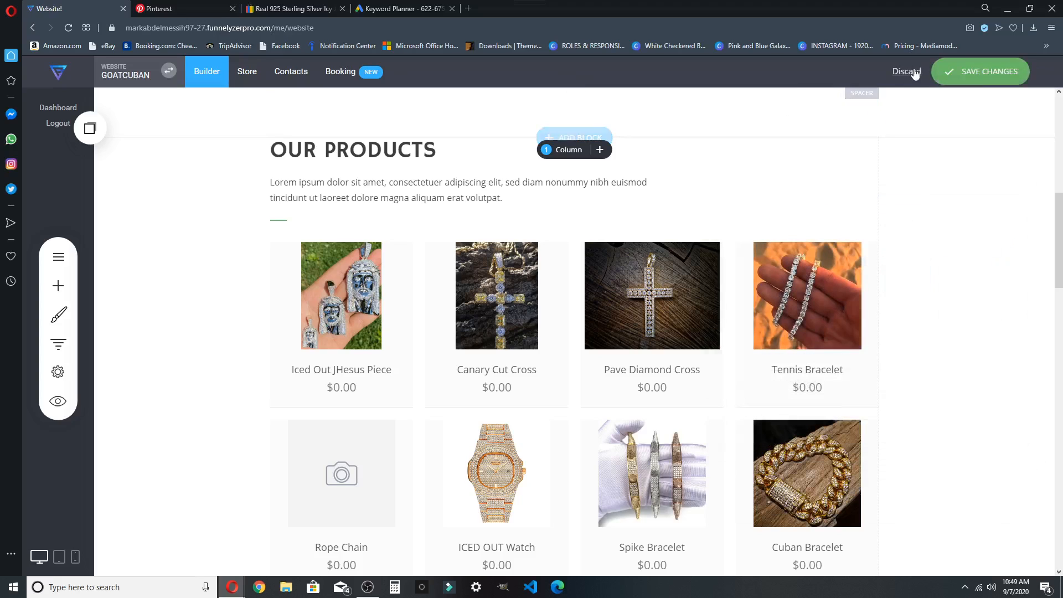
left_click(907, 72)
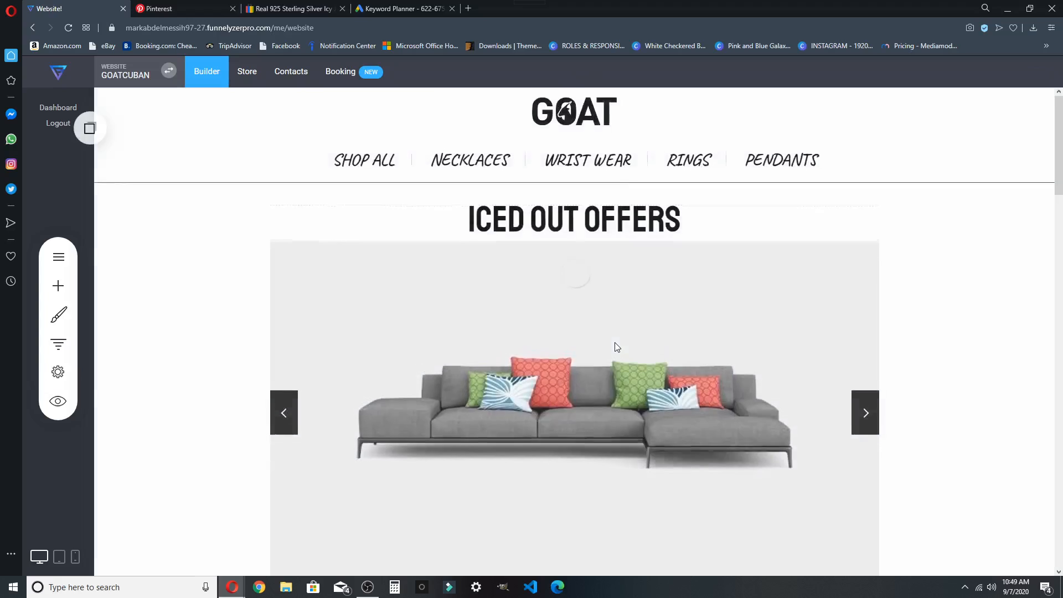
Step: Try the 16:9 - Wide image ratio on the Our Products items, return to 5:4 - Wide, and discard the unsaved page changes
scroll(615, 345, "down", 9)
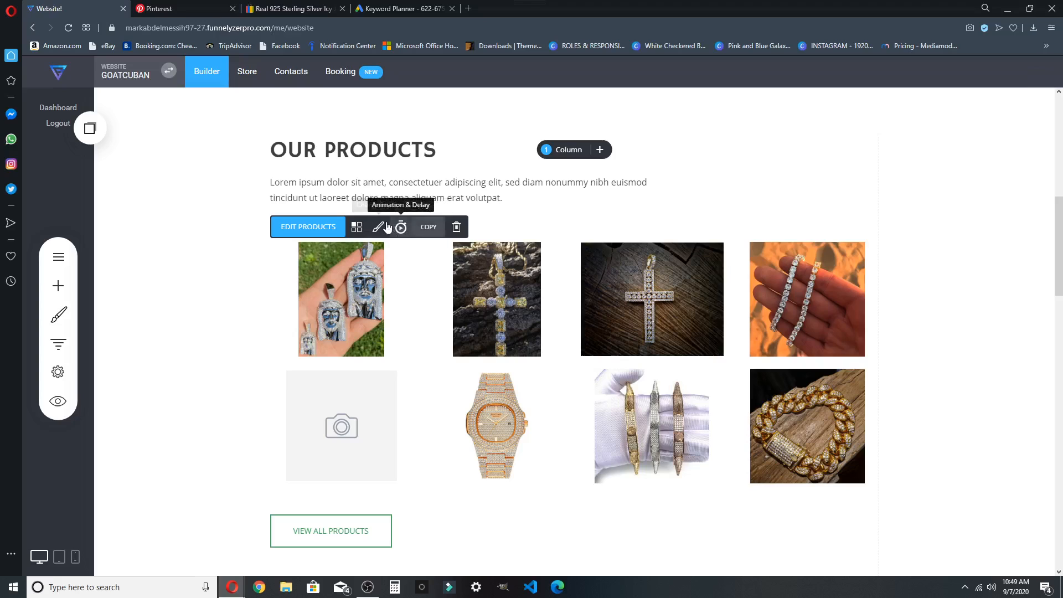
left_click(378, 232)
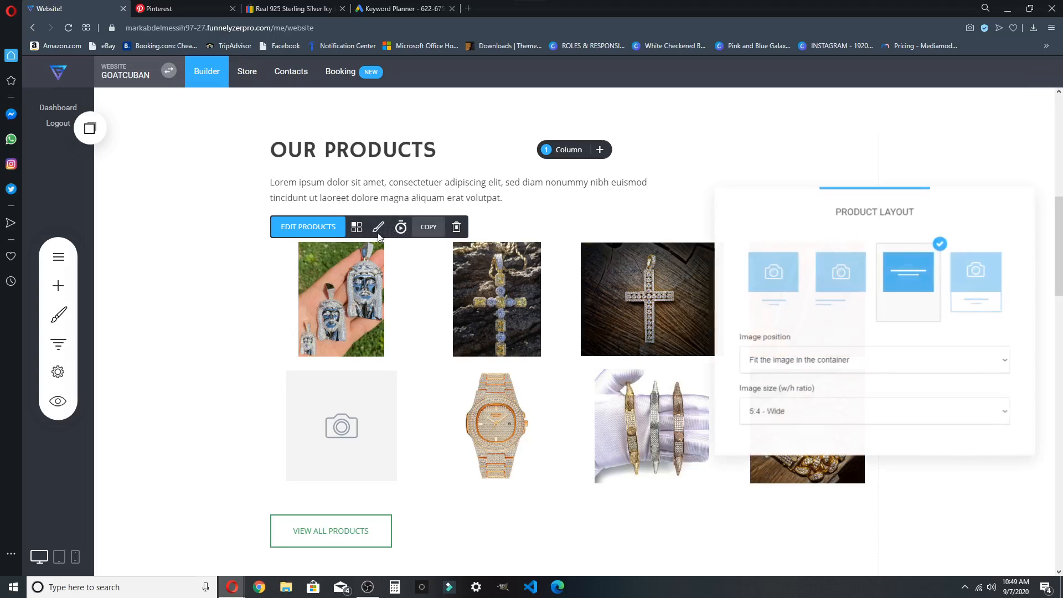
left_click(781, 414)
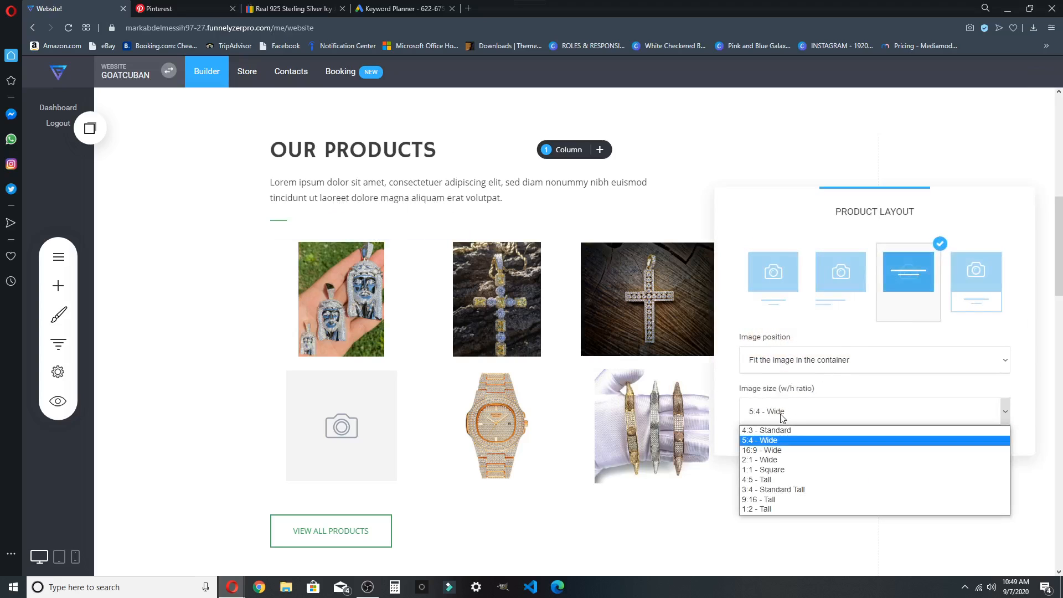
left_click(773, 450)
left_click(780, 414)
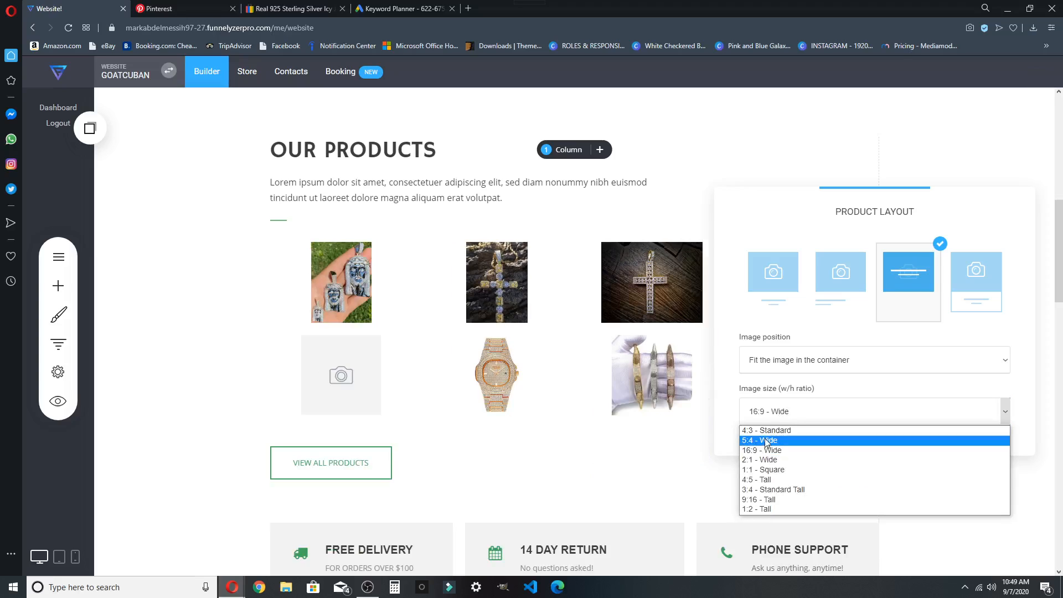
left_click(763, 439)
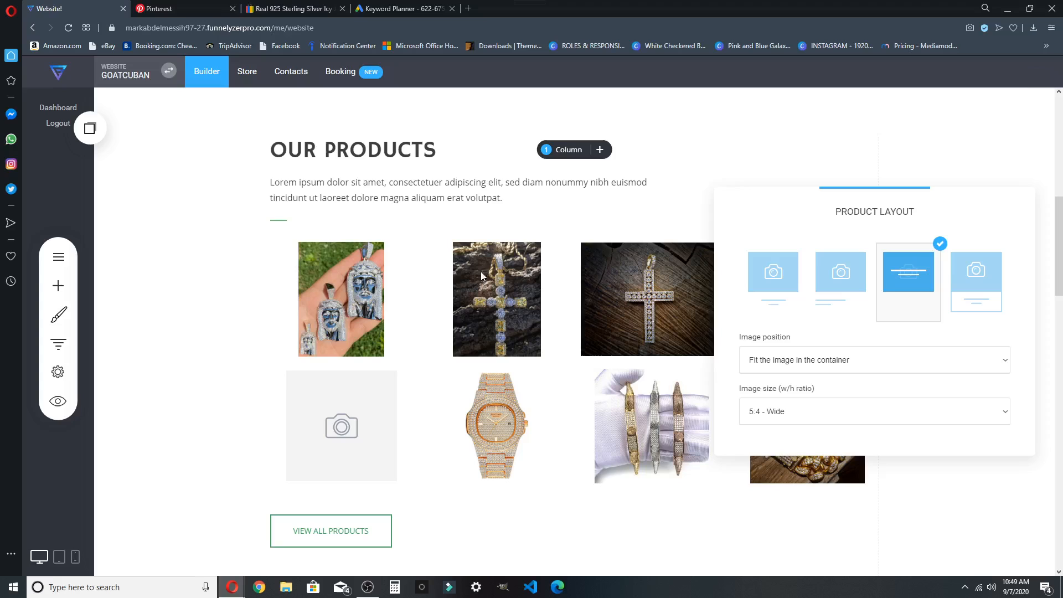
left_click(405, 335)
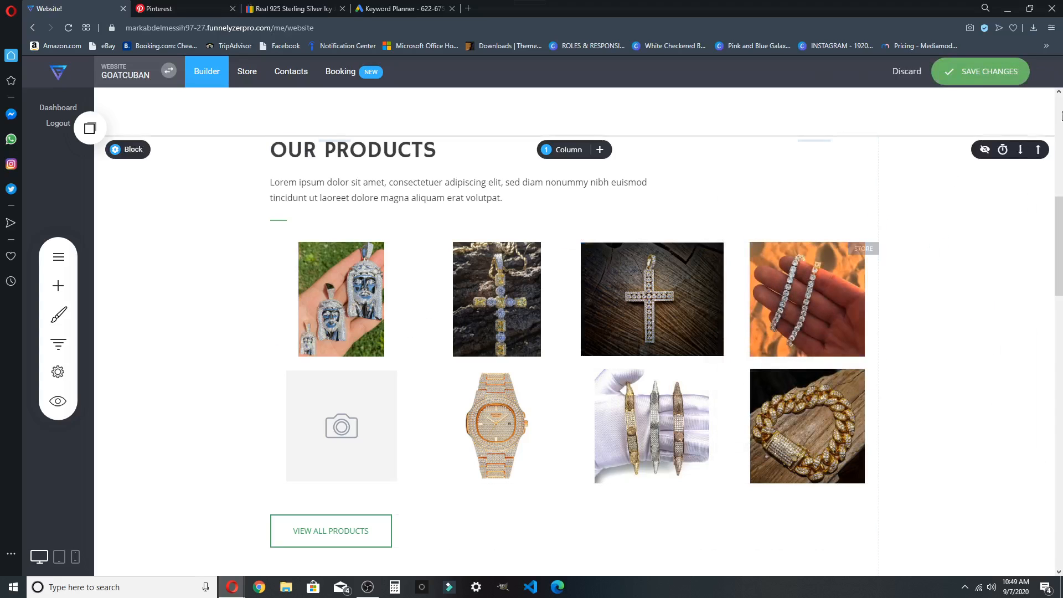
left_click(908, 72)
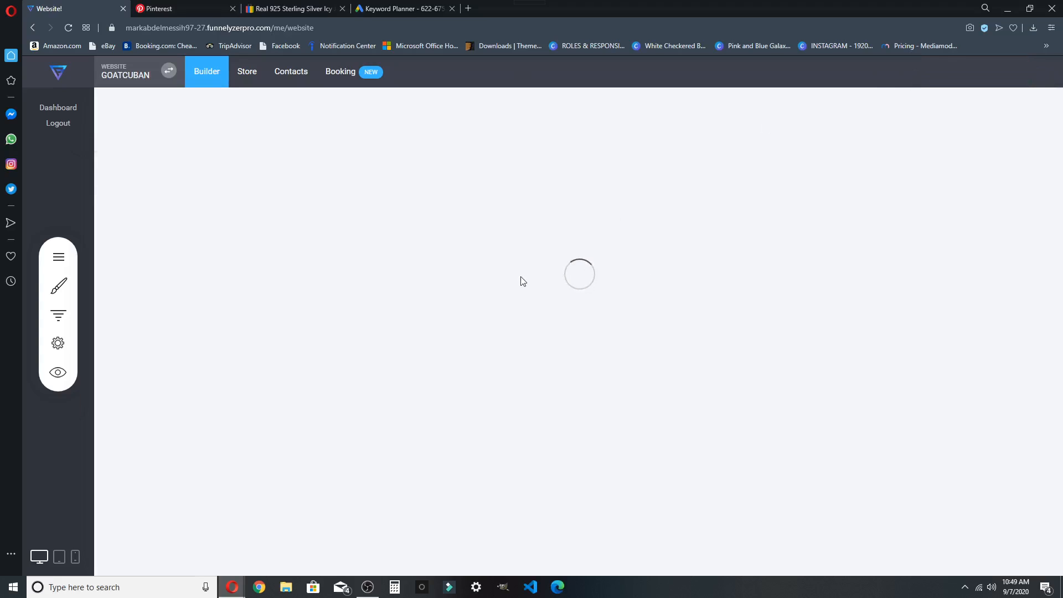
Step: Set the product padding of the Our Products store grid to 1%, after trying 0%
scroll(666, 320, "down", 6)
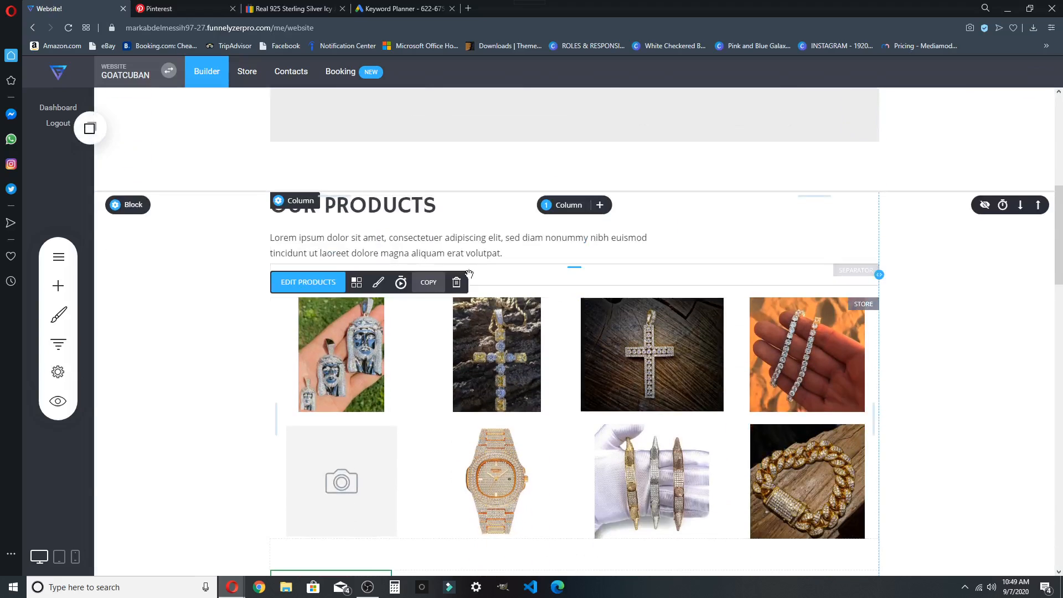
left_click(355, 282)
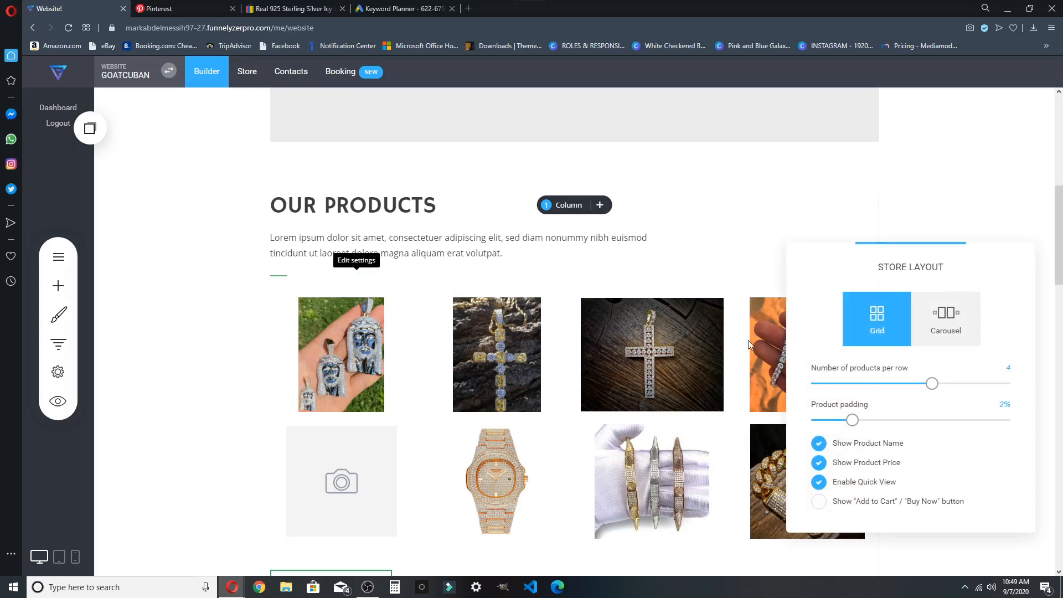
left_click_drag(946, 257, 800, 152)
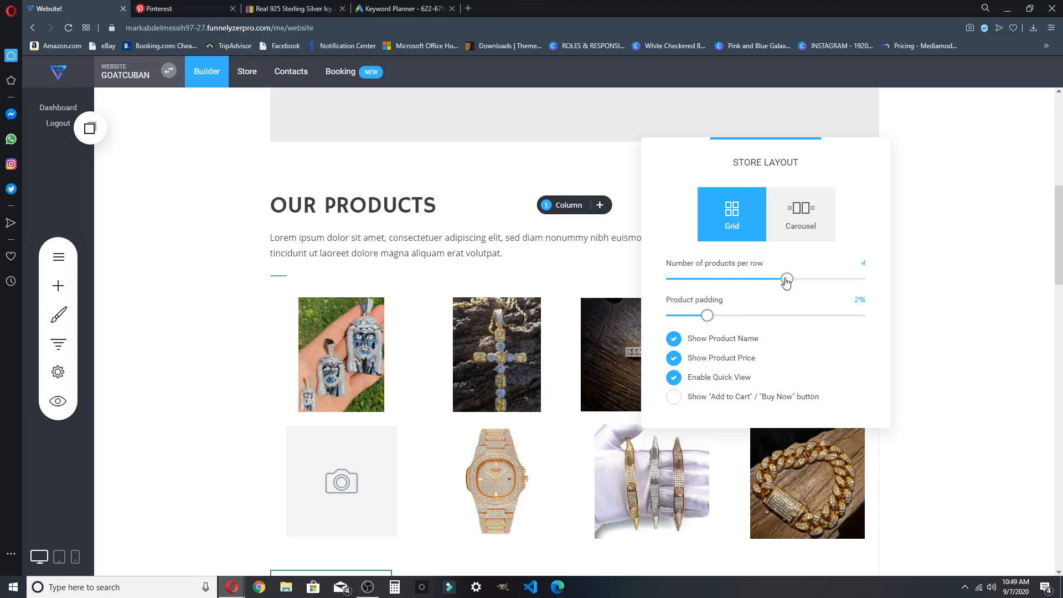
left_click_drag(697, 322, 658, 318)
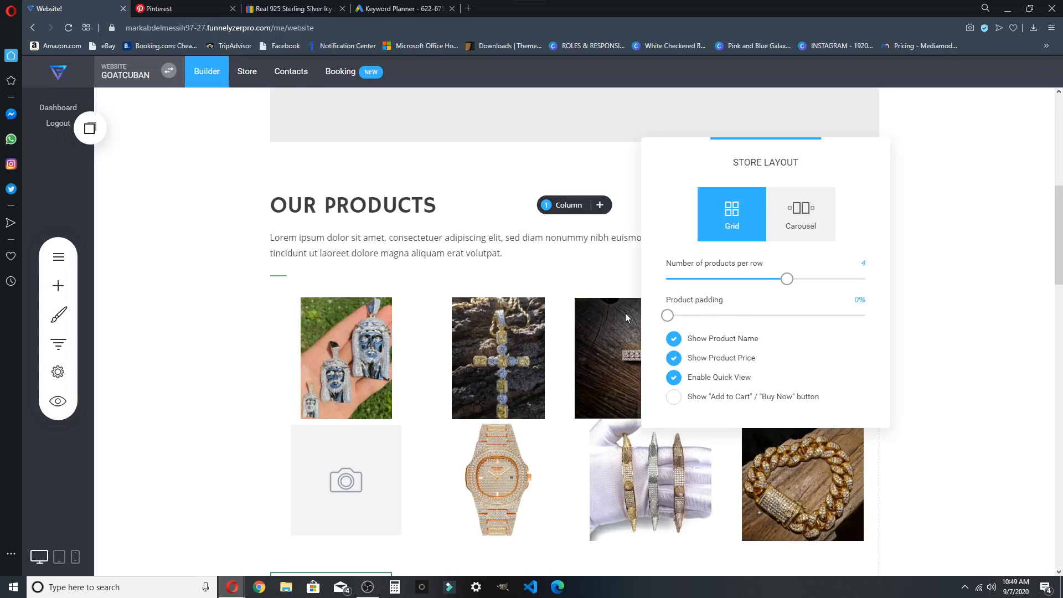
mouse_move(769, 282)
left_mouse_down()
mouse_move(692, 285)
mouse_move(785, 277)
left_mouse_up()
mouse_move(690, 316)
left_mouse_down()
mouse_move(706, 316)
mouse_move(692, 313)
left_mouse_up()
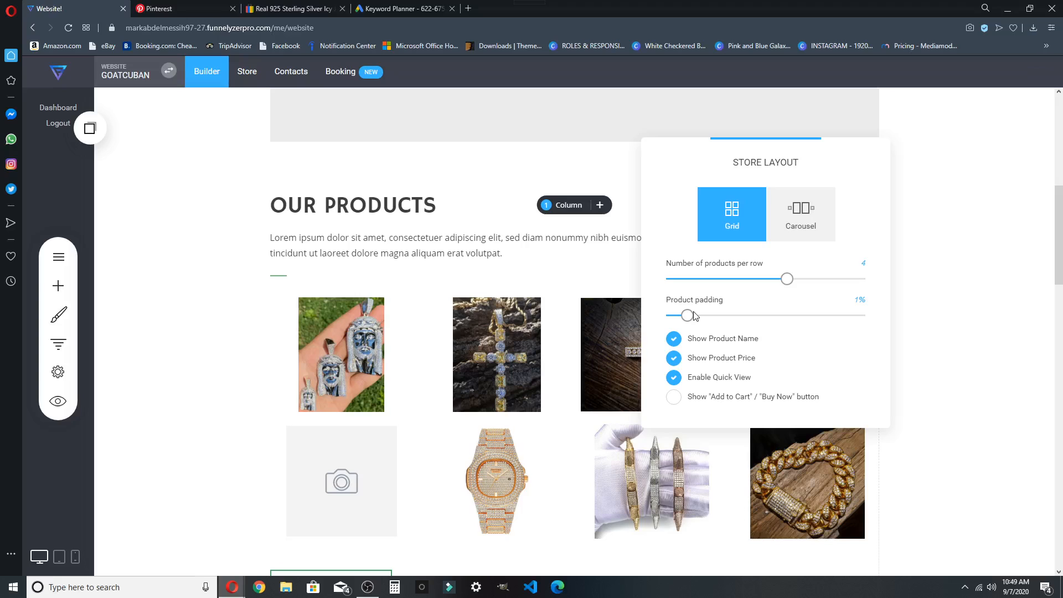
left_click(905, 317)
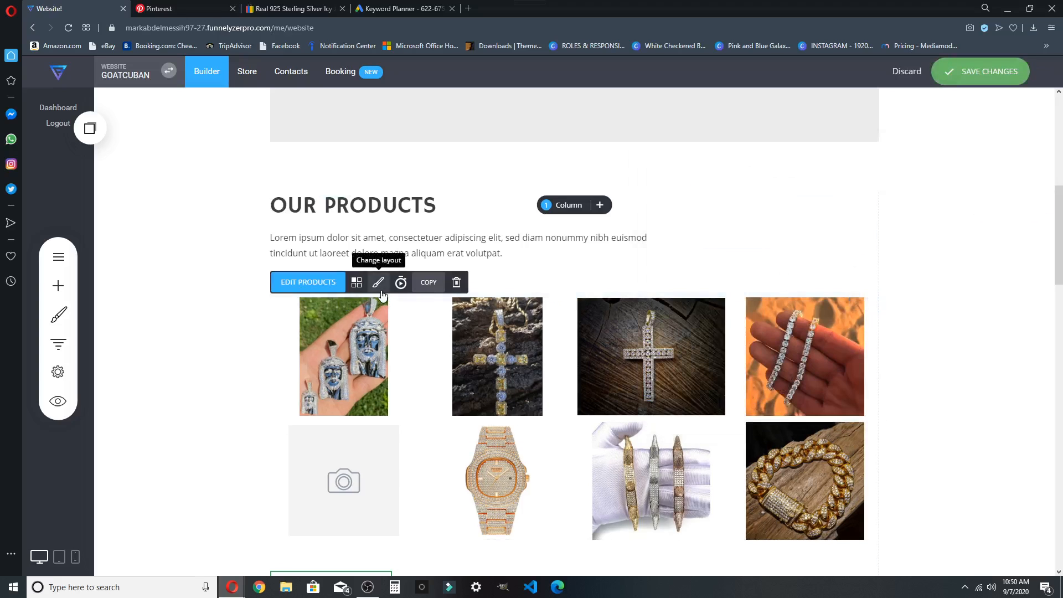
Step: Apply the bordered card layout with text below the image to the Our Products items and save the changes
left_click(399, 283)
left_click(975, 332)
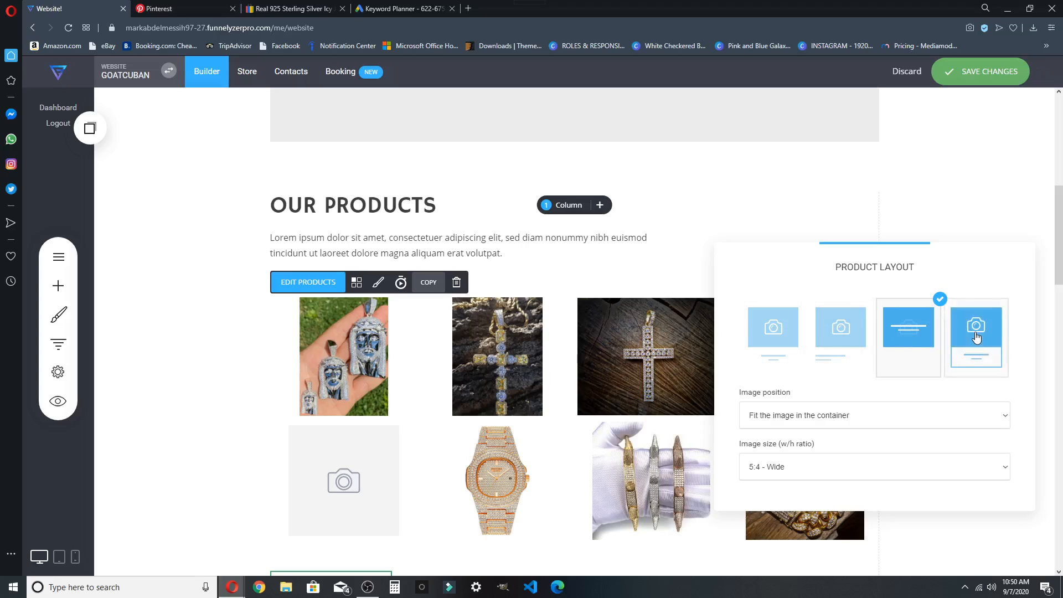
left_click(973, 68)
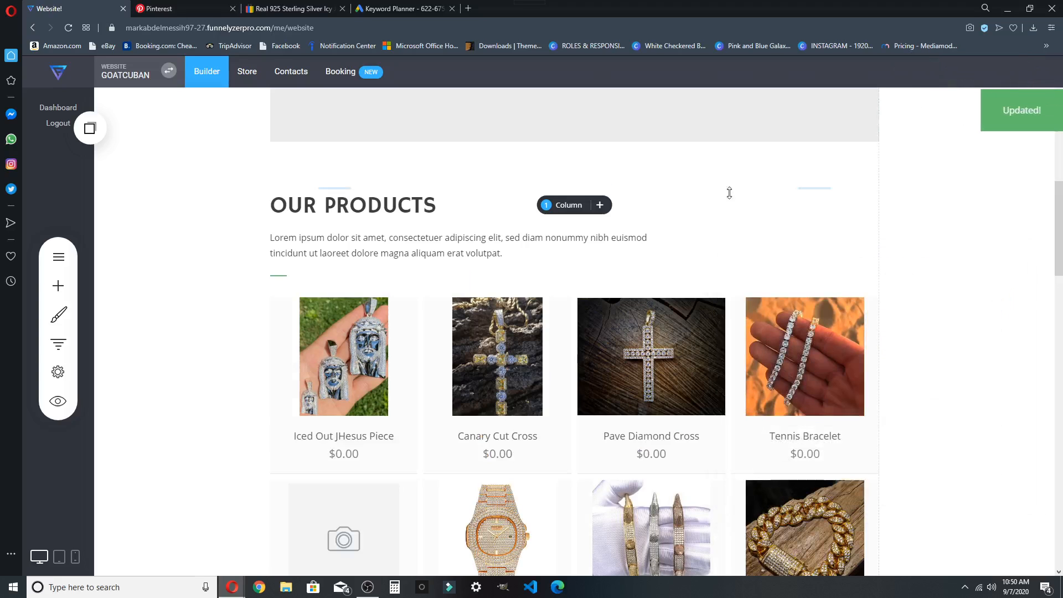
Step: Preview the website in mobile view, examine the Our Products items, and return to editing
scroll(573, 306, "down", 5)
scroll(573, 307, "down", 1)
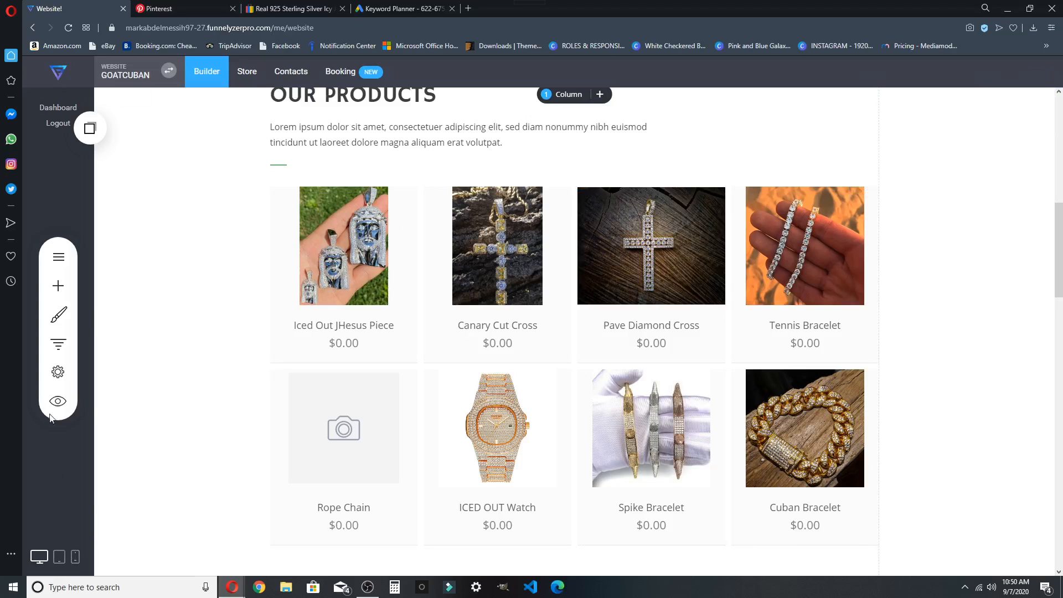
left_click(58, 401)
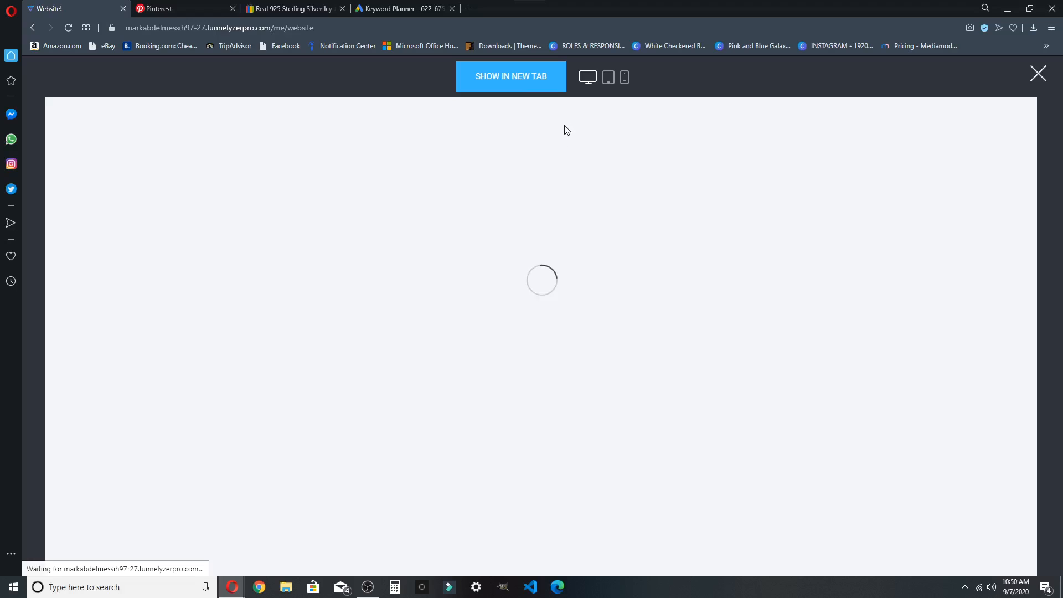
left_click(624, 78)
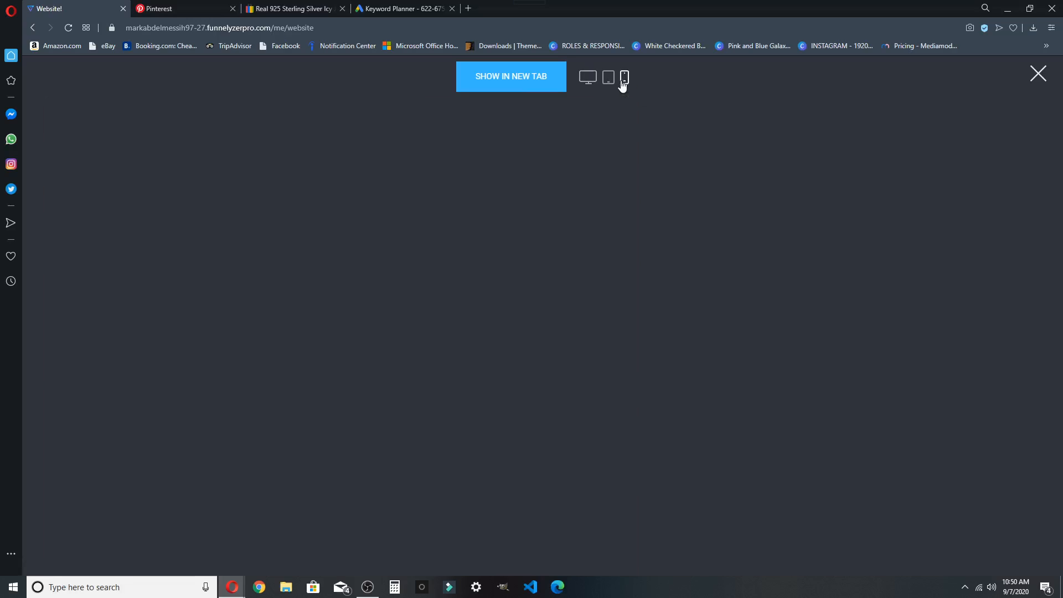
scroll(503, 333, "down", 5)
scroll(503, 336, "up", 5)
scroll(498, 332, "down", 3)
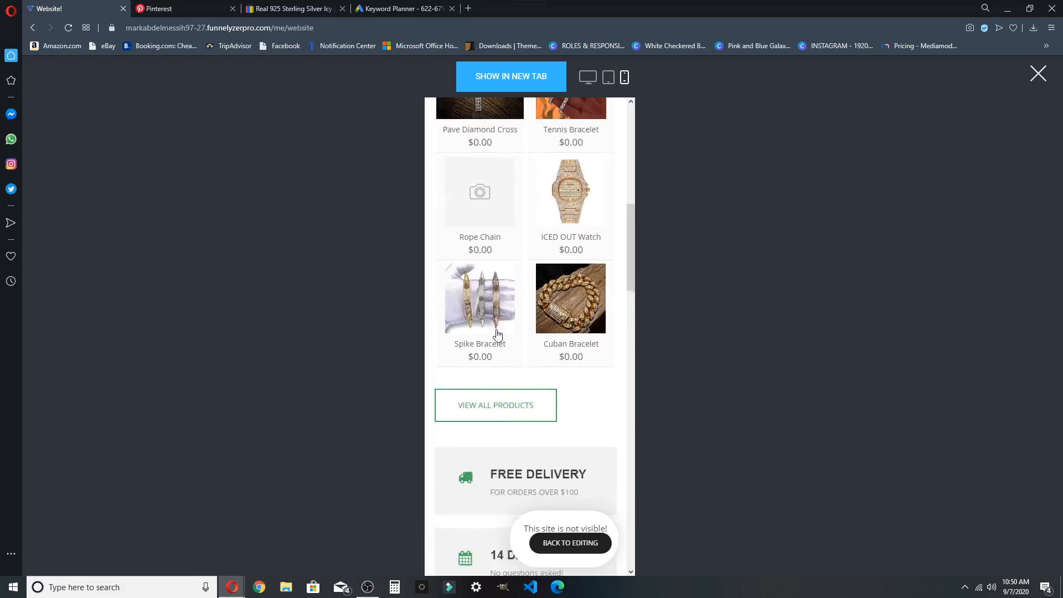
scroll(481, 310, "up", 5)
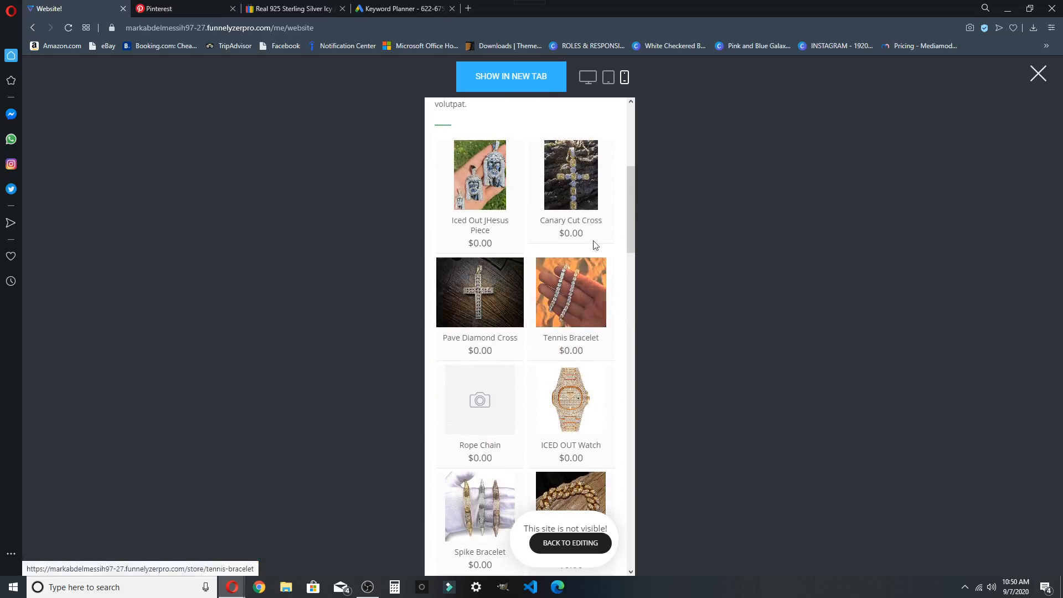
scroll(553, 265, "up", 3)
scroll(560, 358, "down", 6)
scroll(561, 358, "down", 2)
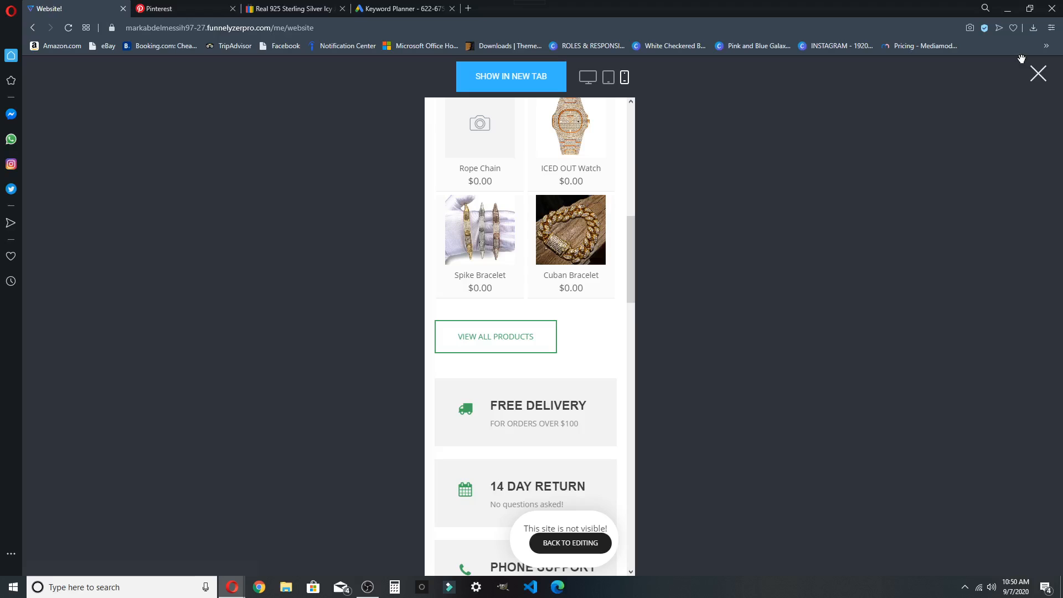
left_click(1038, 73)
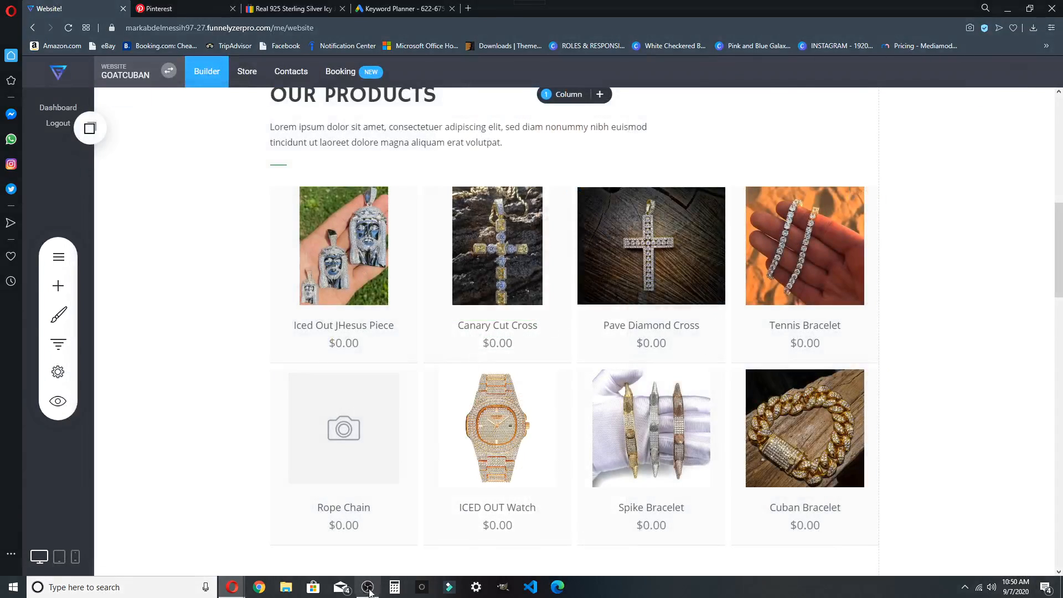
scroll(350, 331, "up", 10)
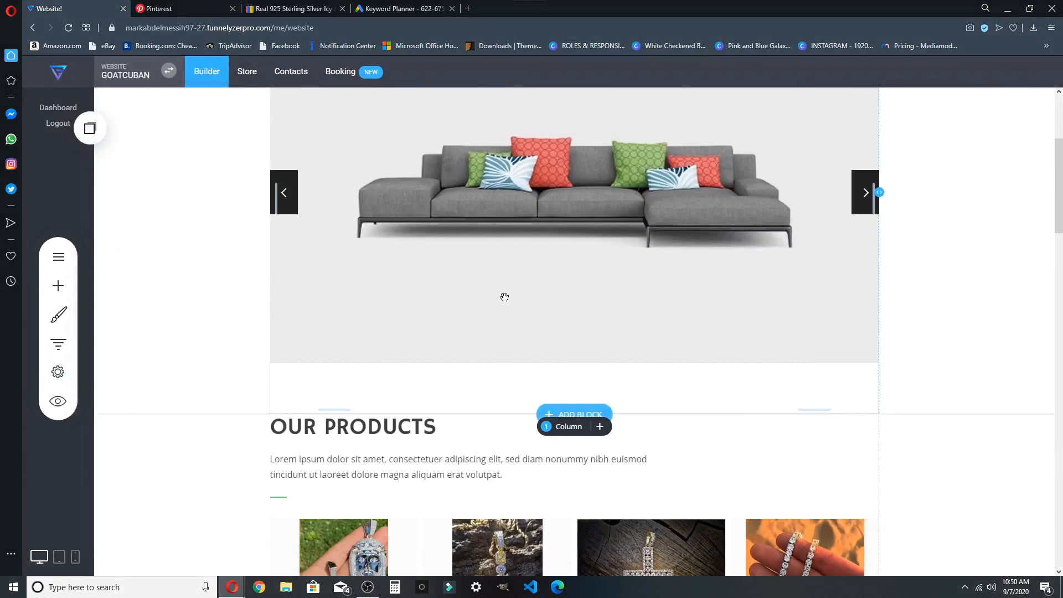
Step: Open the online store dashboard, reopen it through the website's Store page entry, and return to the website builder
left_click(249, 81)
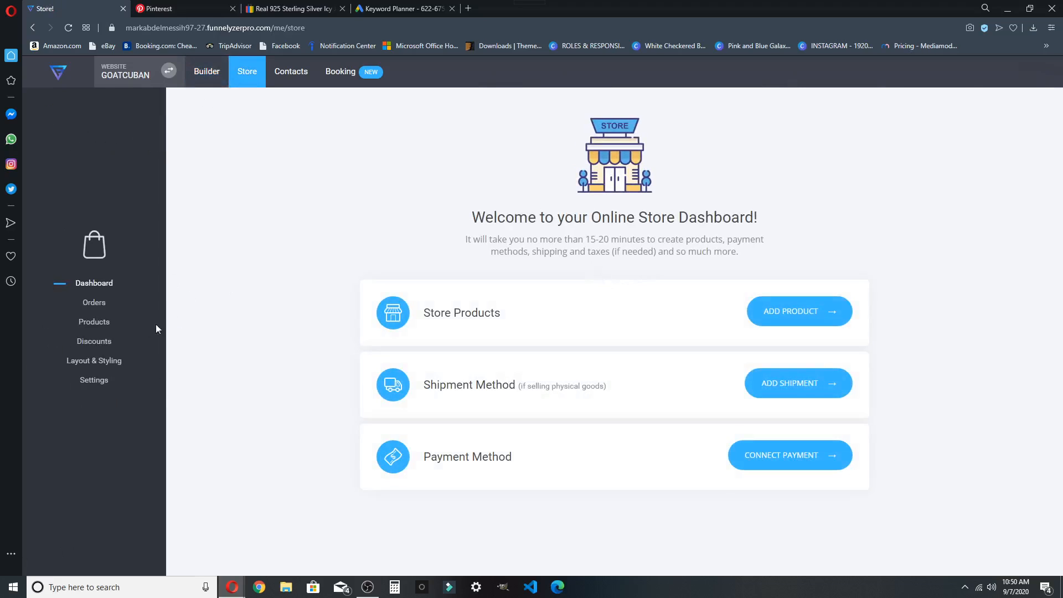
left_click(206, 71)
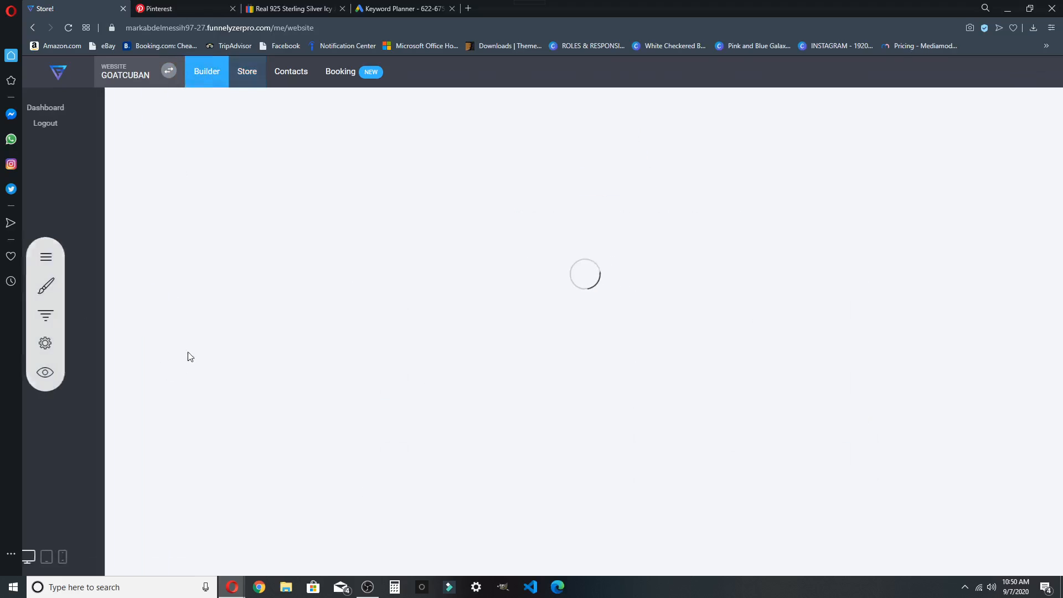
left_click(58, 259)
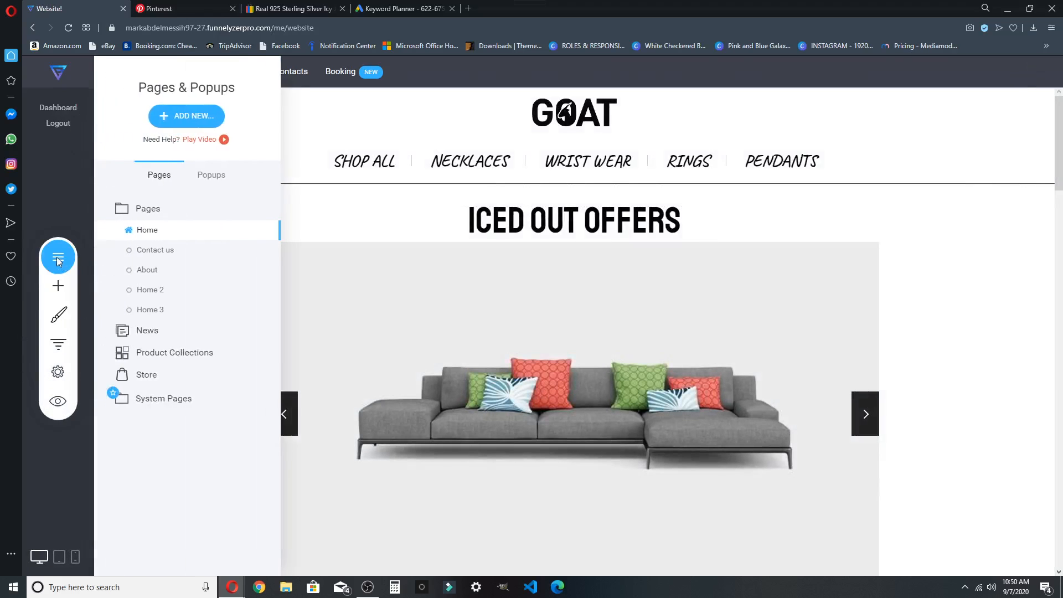
left_click(153, 376)
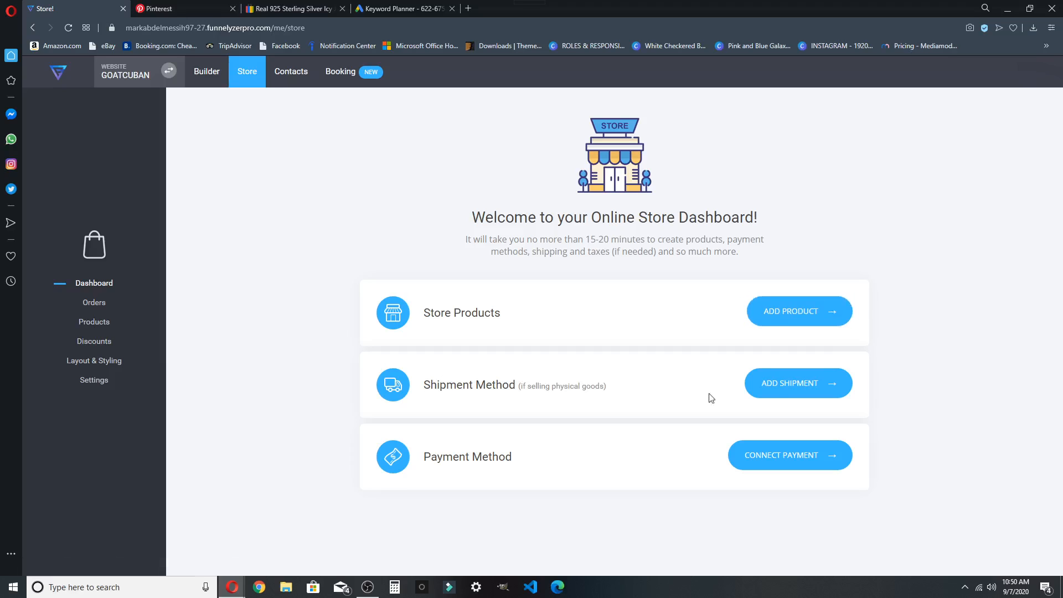
left_click(209, 70)
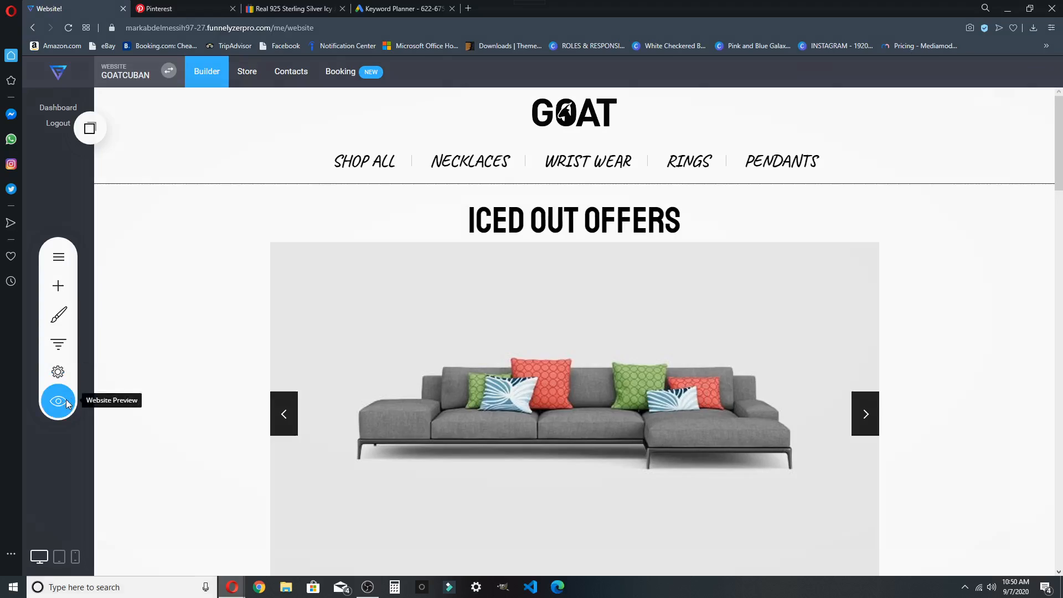
Step: Preview the website in desktop view and examine the product listing on the Shop All page
left_click(59, 400)
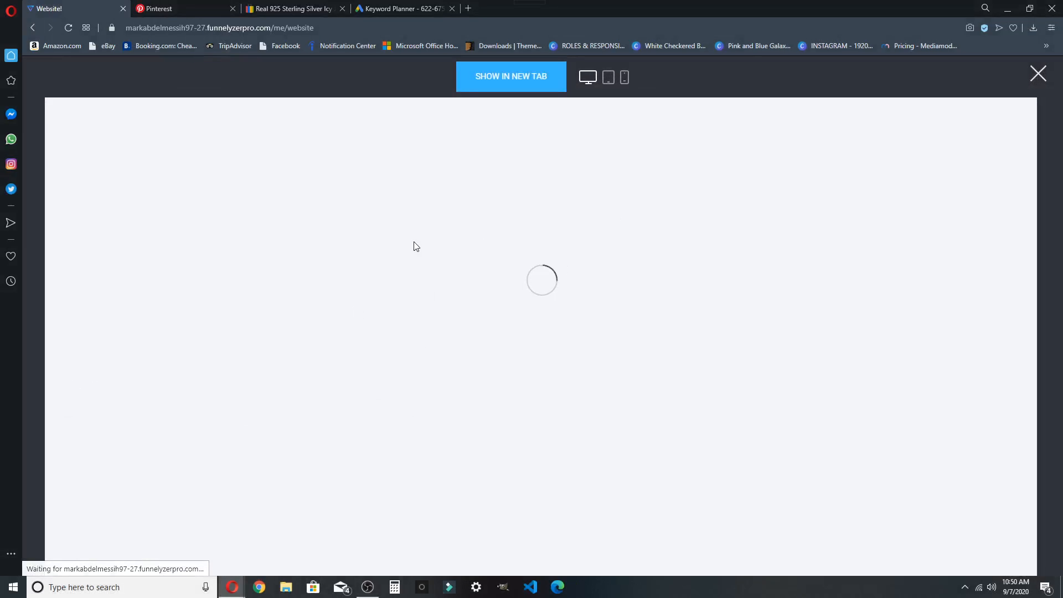
left_click(320, 177)
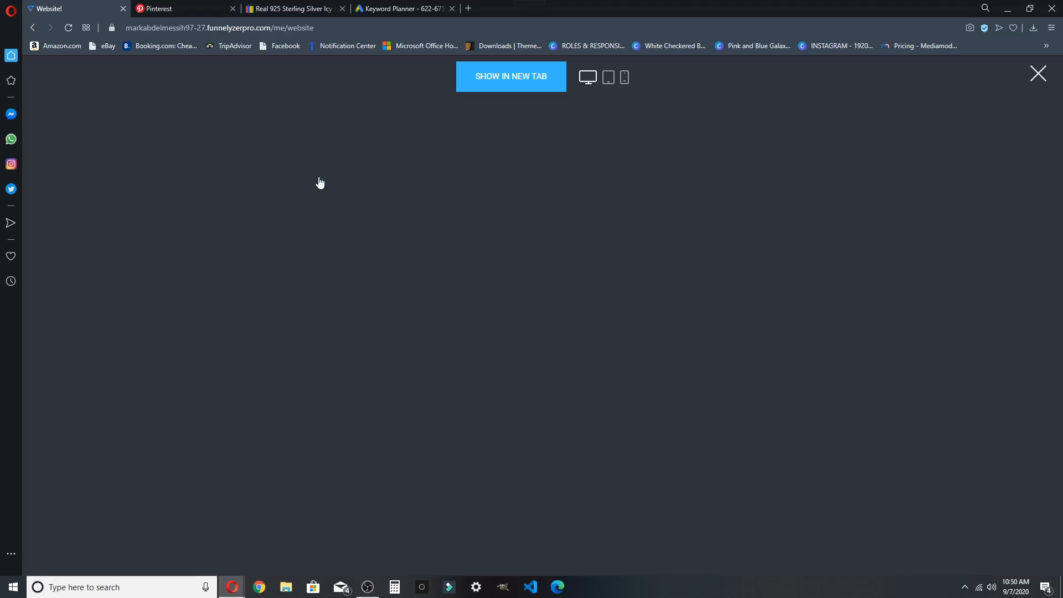
scroll(607, 201, "down", 4)
scroll(792, 230, "up", 4)
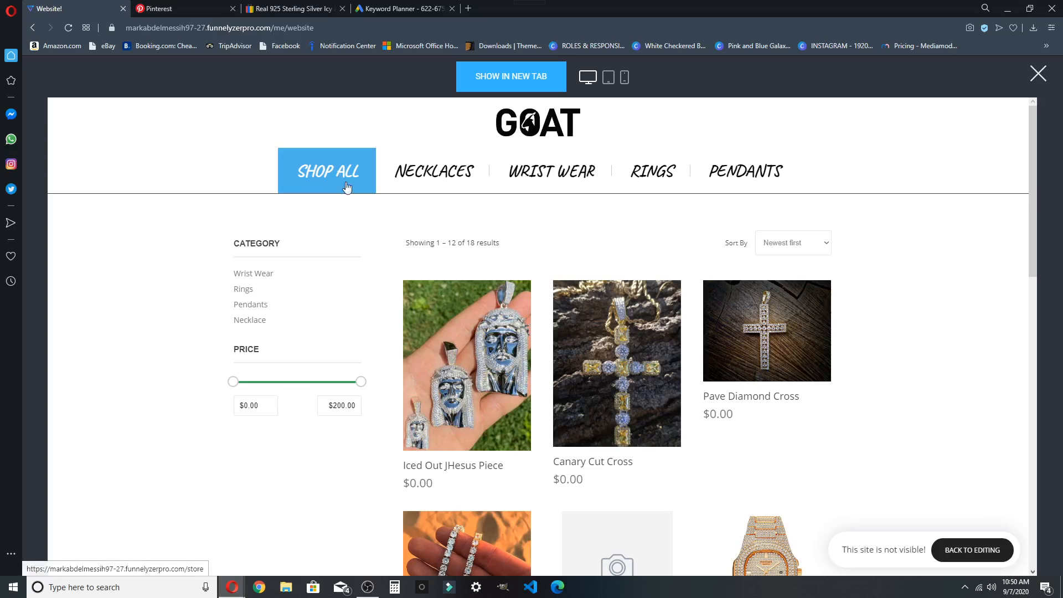
scroll(577, 220, "down", 15)
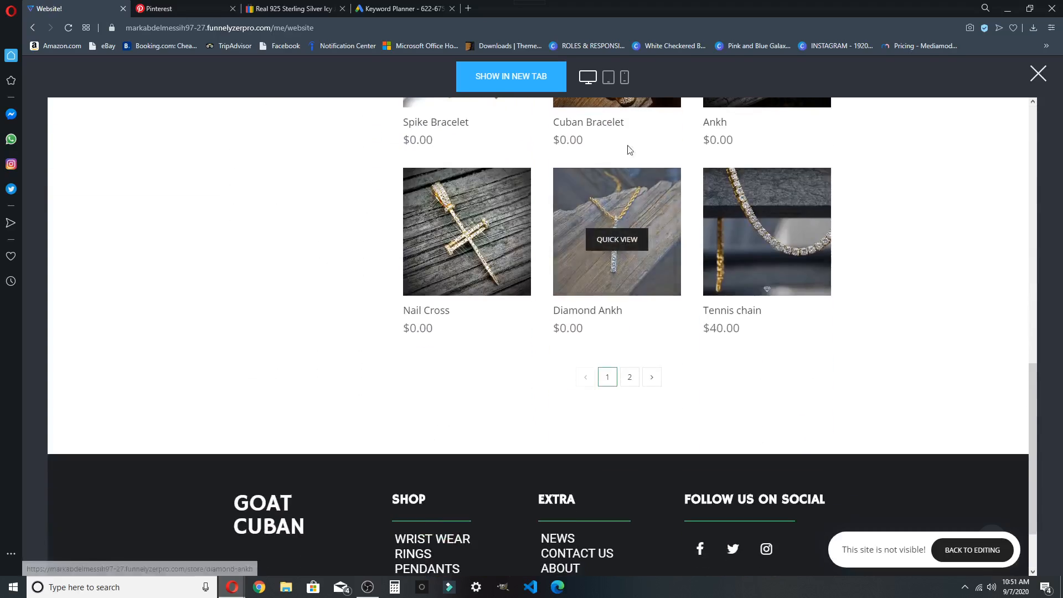
scroll(628, 150, "up", 15)
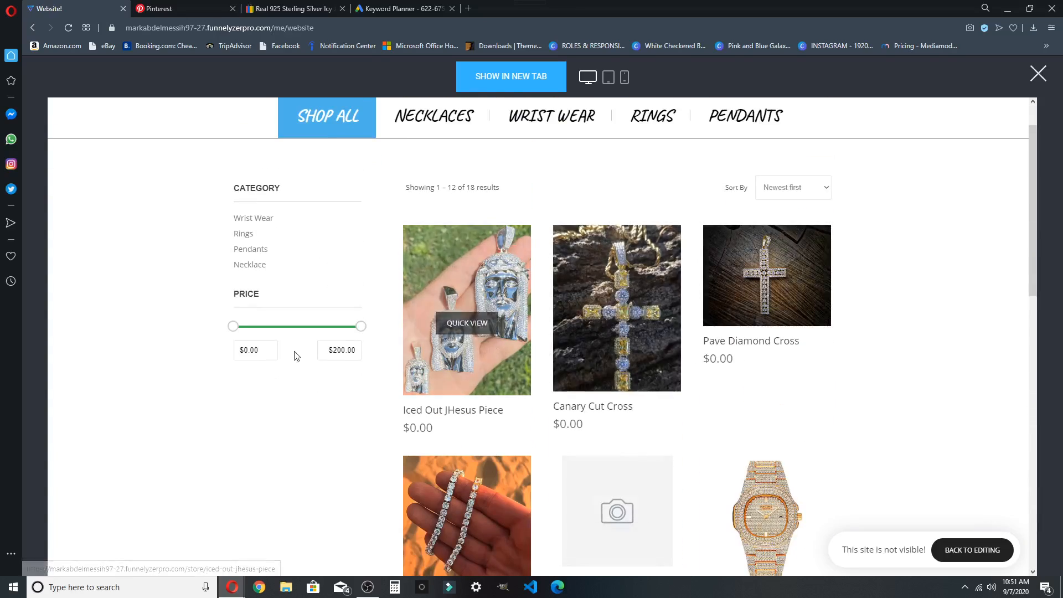
Step: Examine the rest of the Shop All listing, including its sort options and price range filter
scroll(702, 301, "down", 5)
scroll(556, 182, "down", 7)
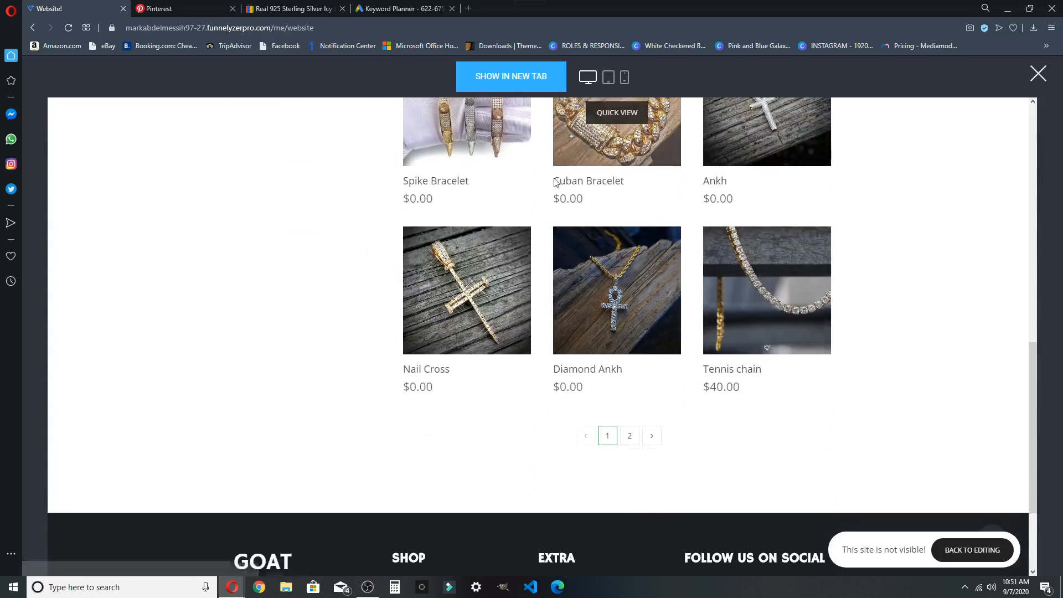
scroll(556, 183, "up", 12)
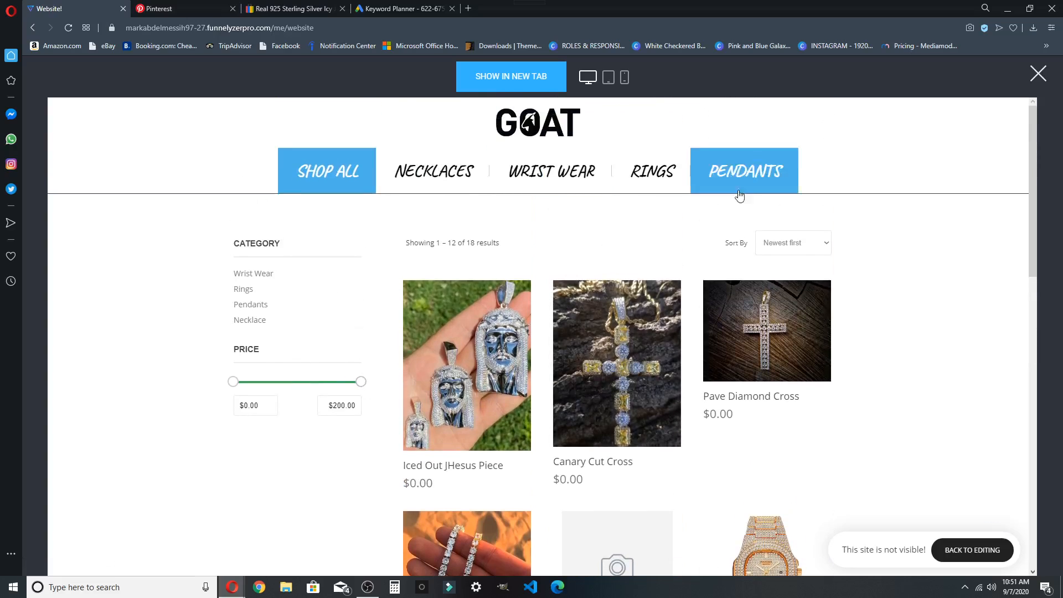
left_click(793, 247)
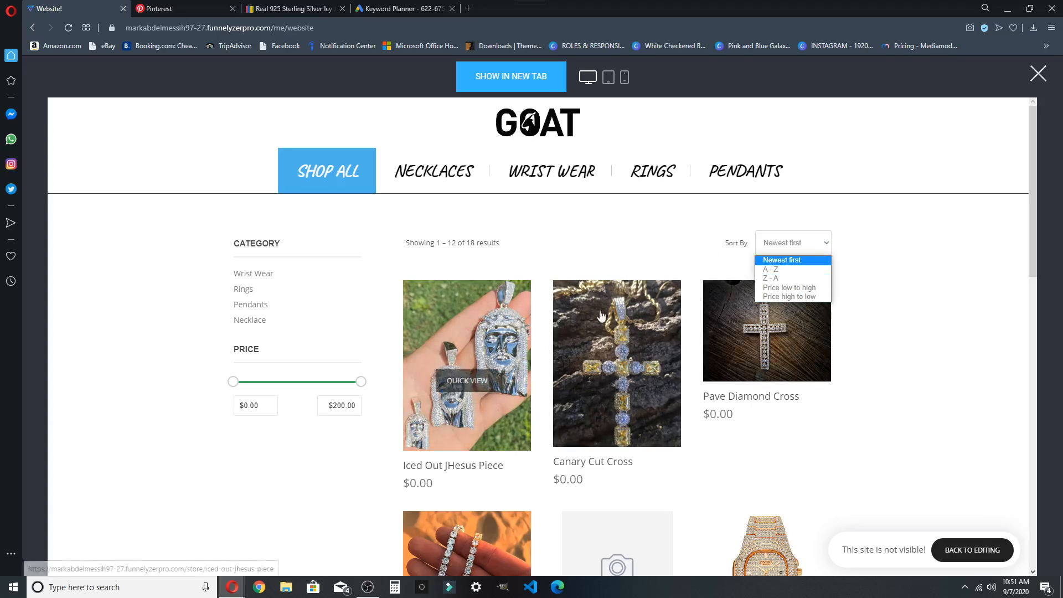
left_click_drag(355, 387, 351, 386)
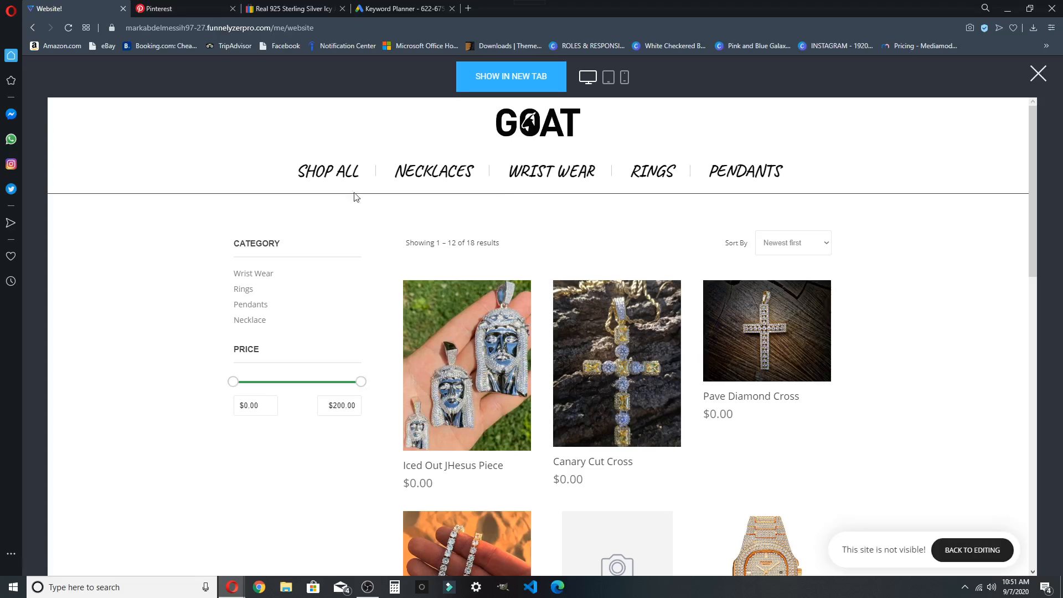
Step: Examine the home page in mobile preview and open the Shop All page from the site's navigation
left_click(624, 79)
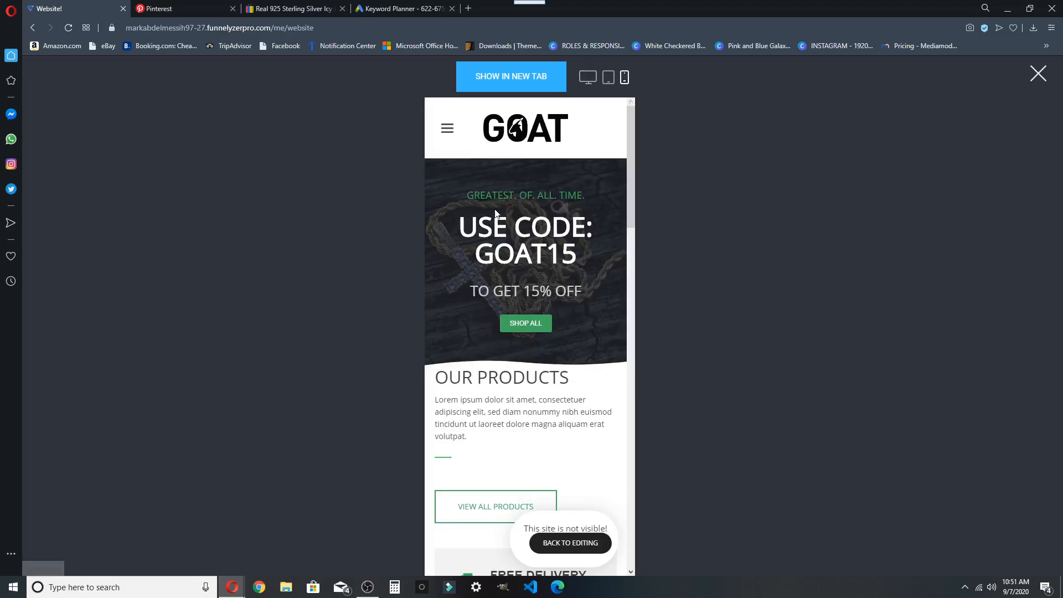
scroll(498, 183, "down", 10)
scroll(499, 183, "up", 12)
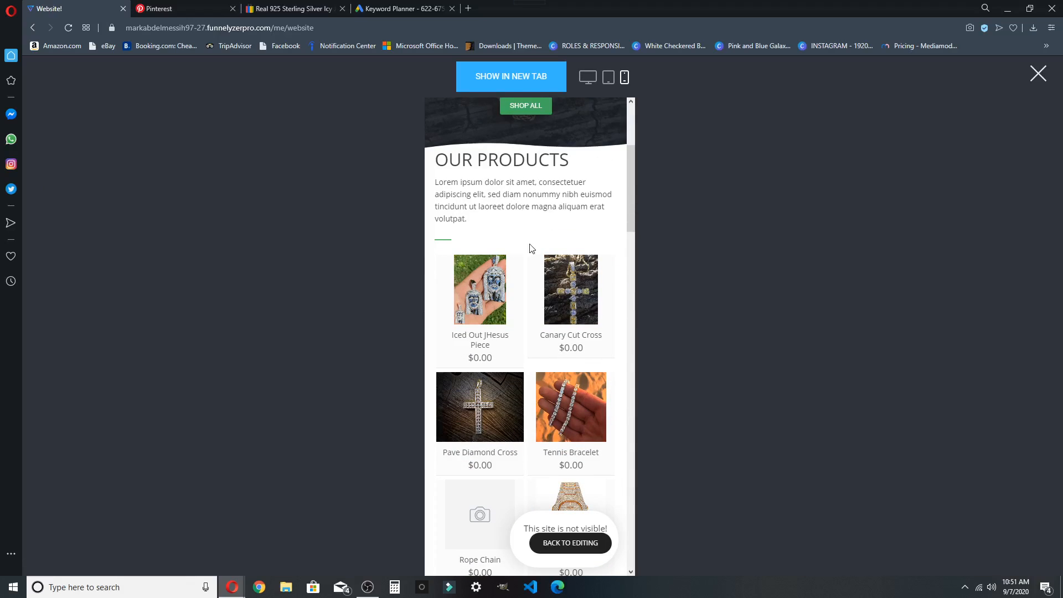
left_click(447, 129)
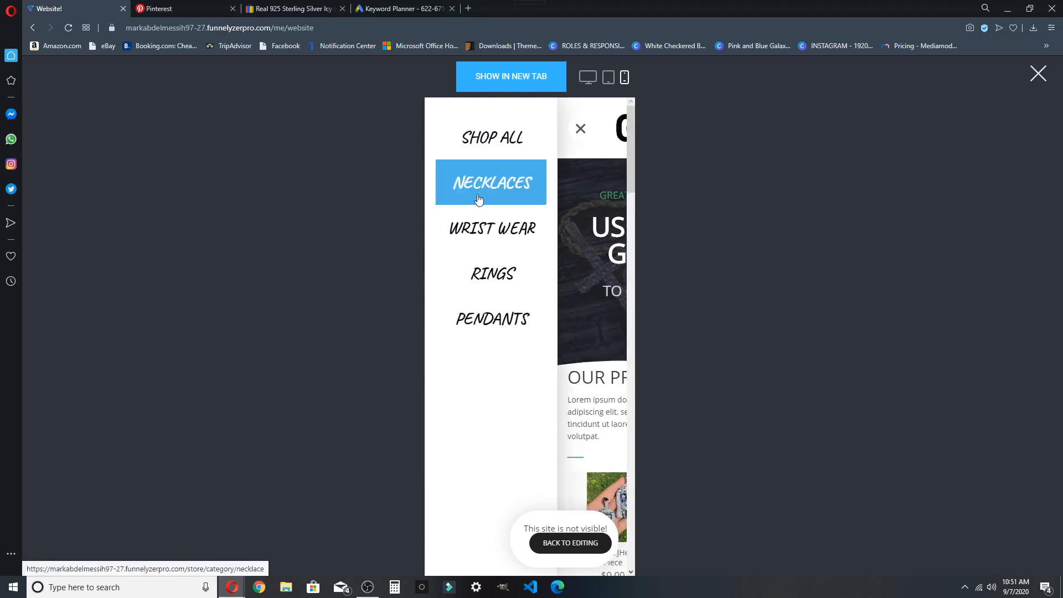
left_click(491, 152)
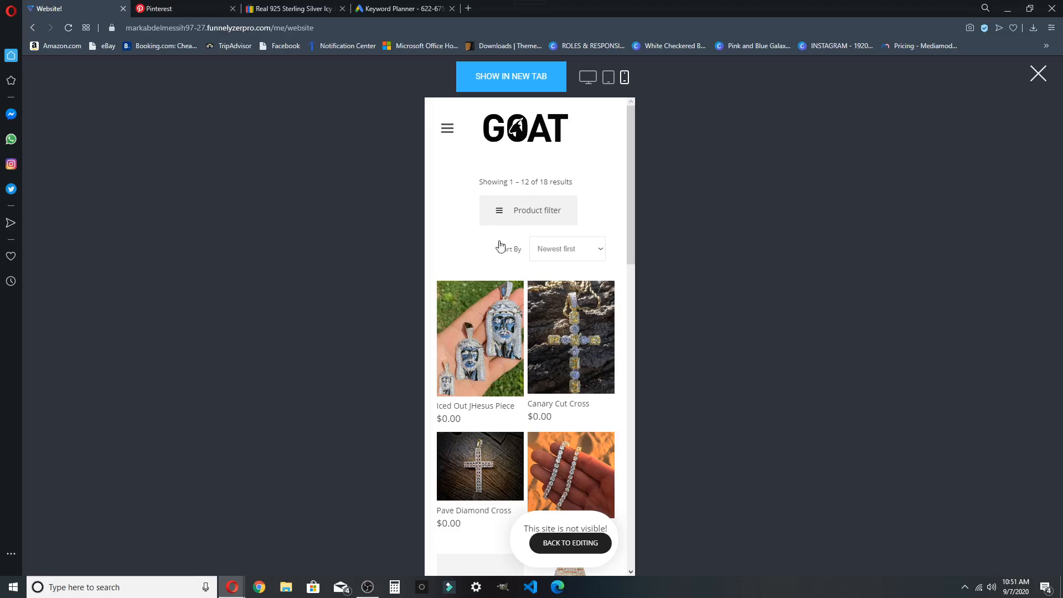
Step: Examine the mobile Shop All listing and its sort options, and return the preview to desktop view
scroll(452, 310, "down", 10)
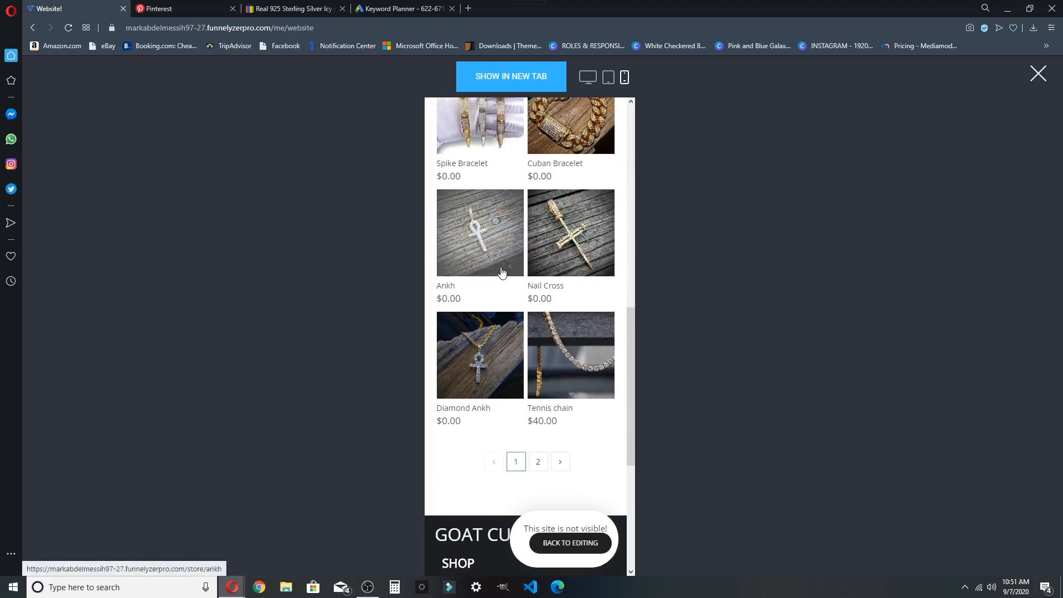
scroll(470, 310, "up", 6)
scroll(524, 190, "up", 3)
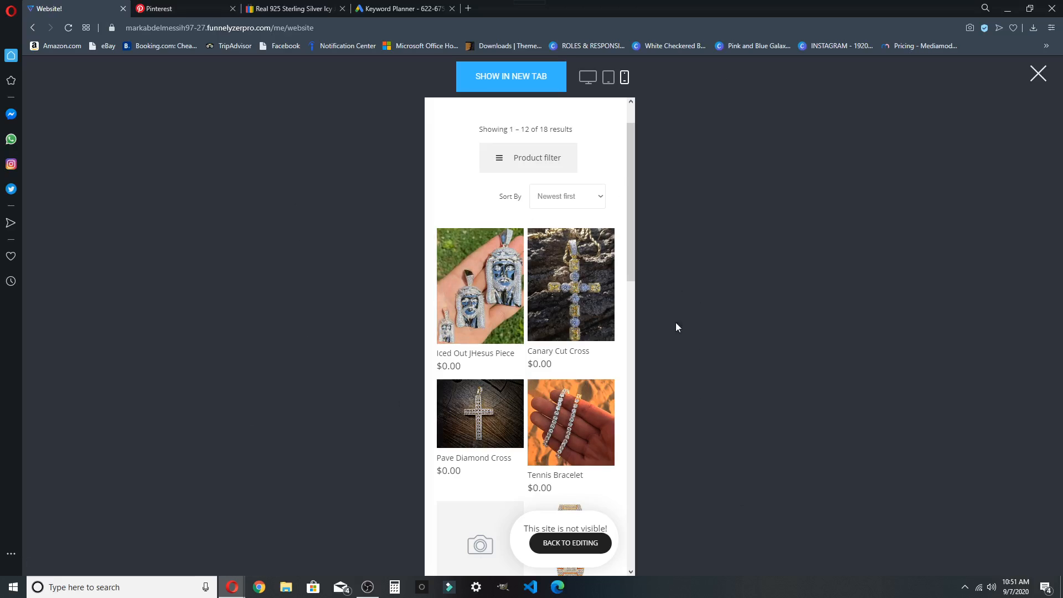
scroll(567, 244, "up", 2)
left_click(568, 253)
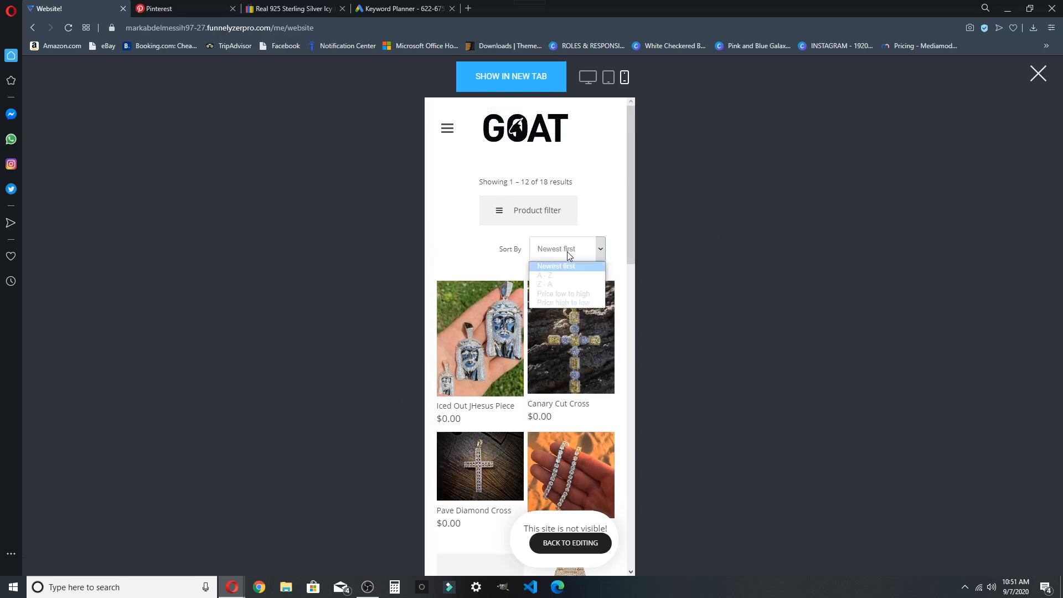
left_click(591, 78)
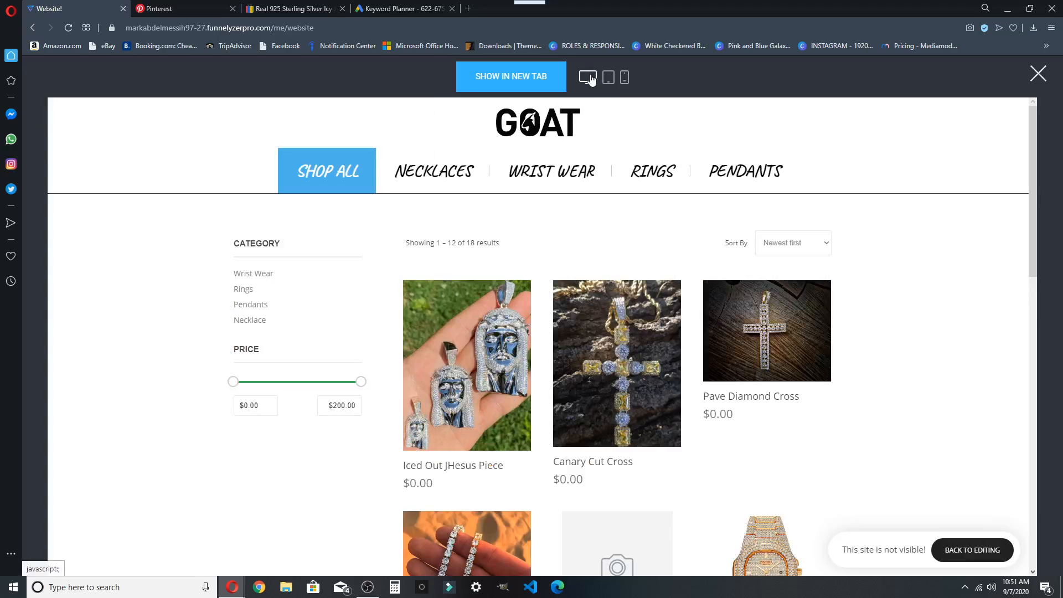
left_click(369, 587)
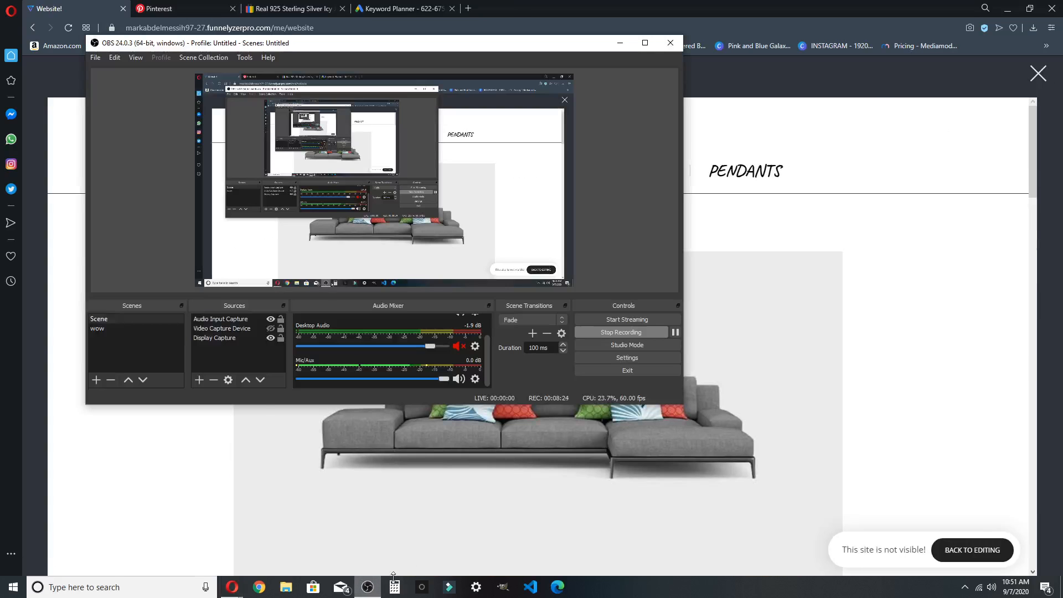